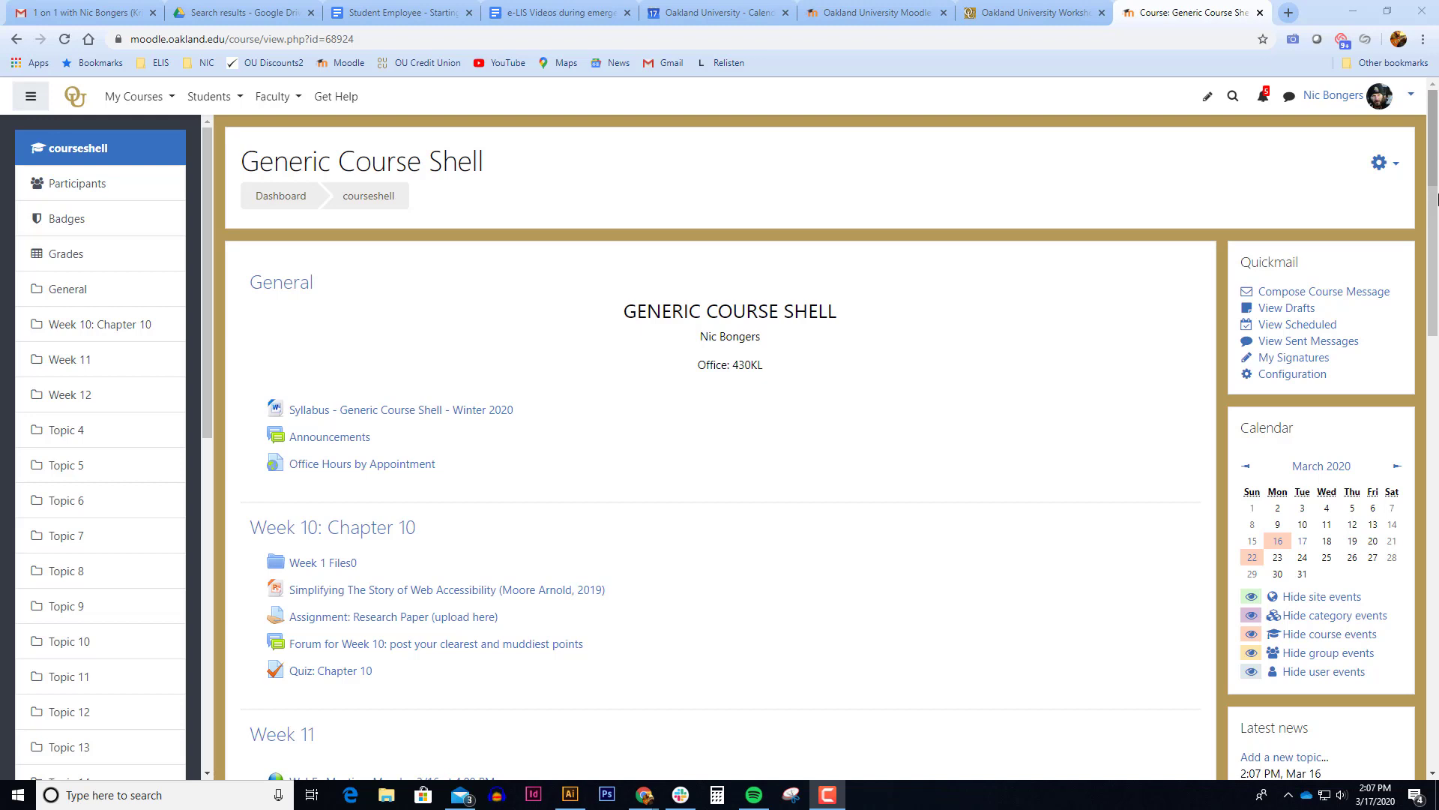
Open the course's gradebook setup and mark the Week 10 forum's whole forum grade item as extra credit.
click(1383, 173)
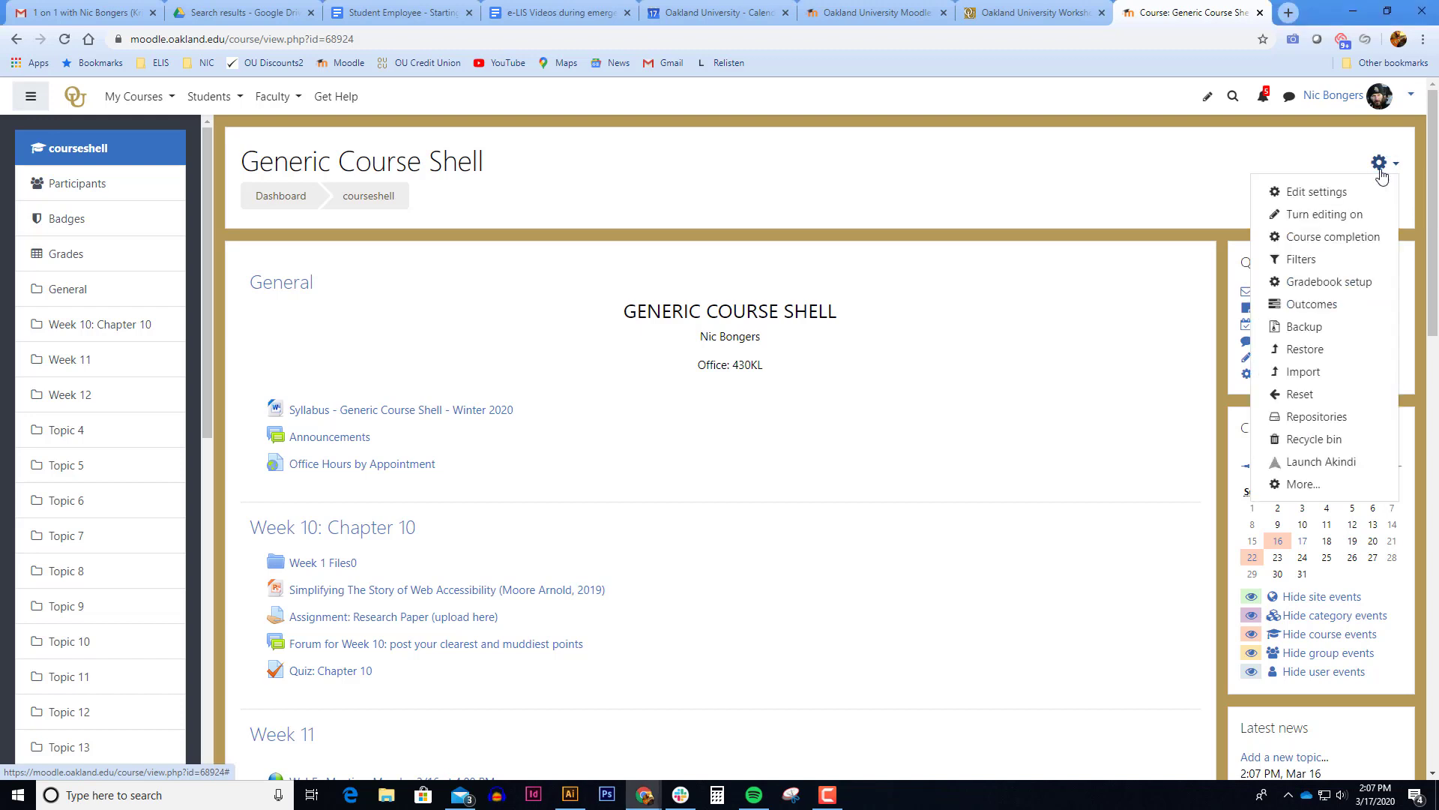
click(1368, 291)
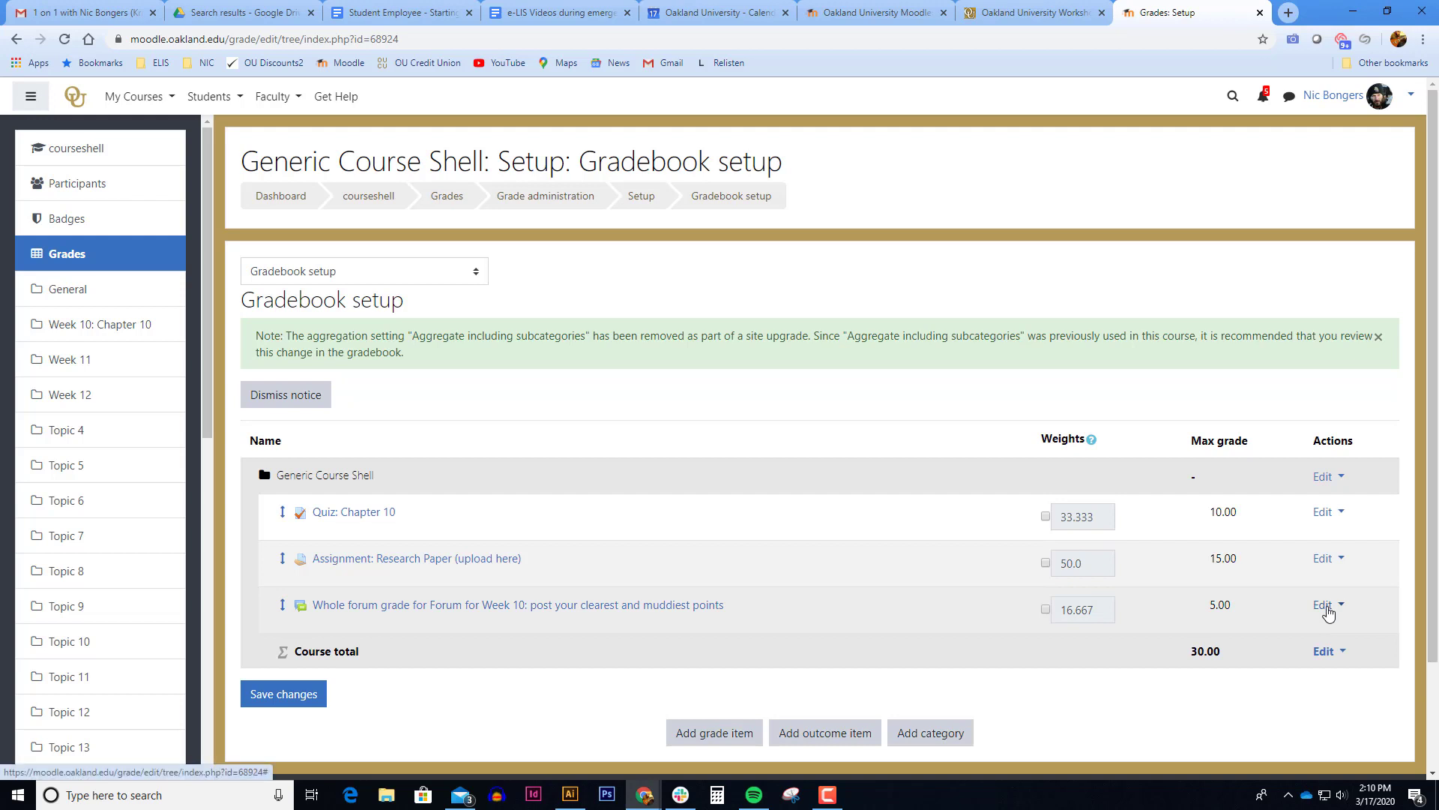
click(1329, 613)
click(1318, 636)
scroll(629, 626, down, 1)
scroll(629, 626, down, 2)
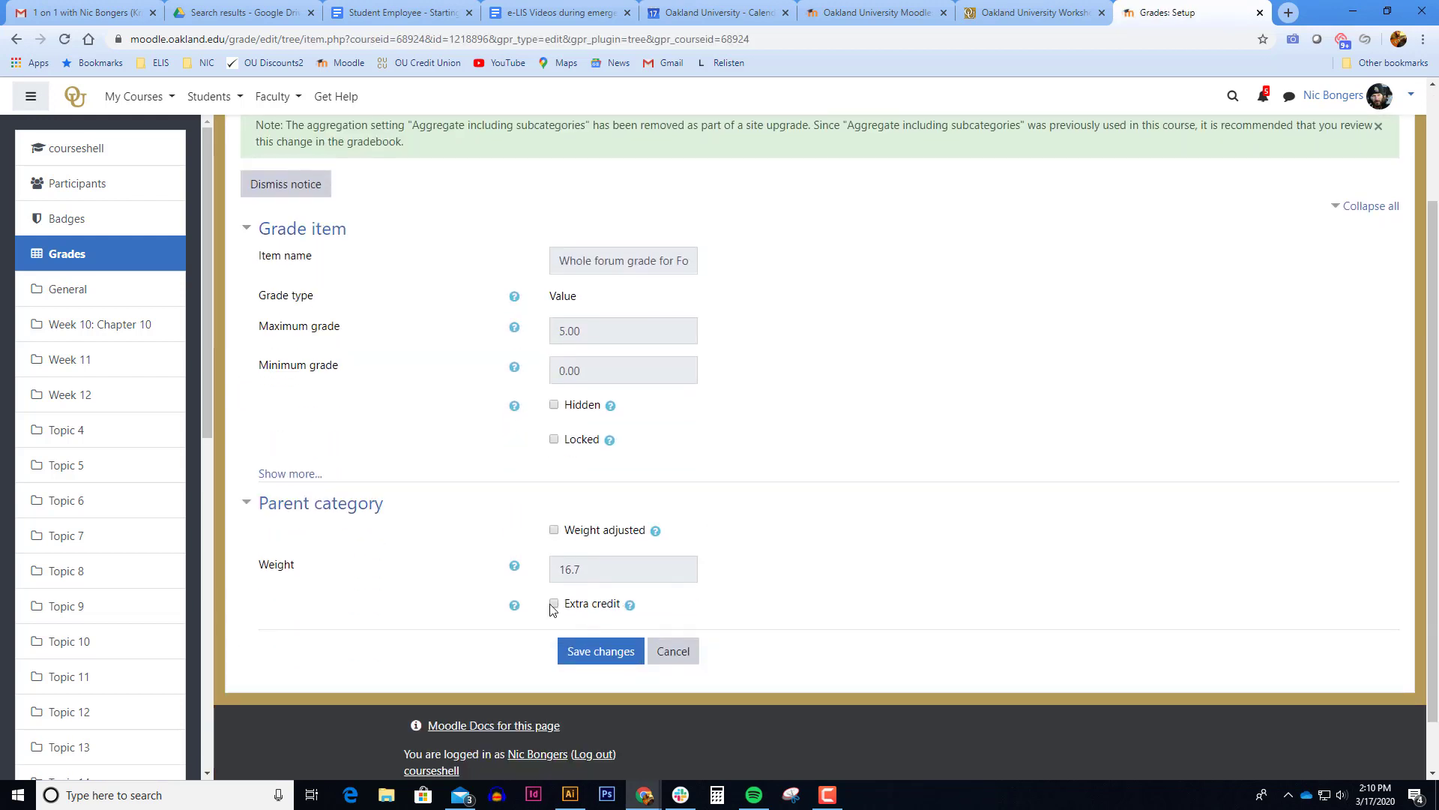
click(554, 604)
click(596, 653)
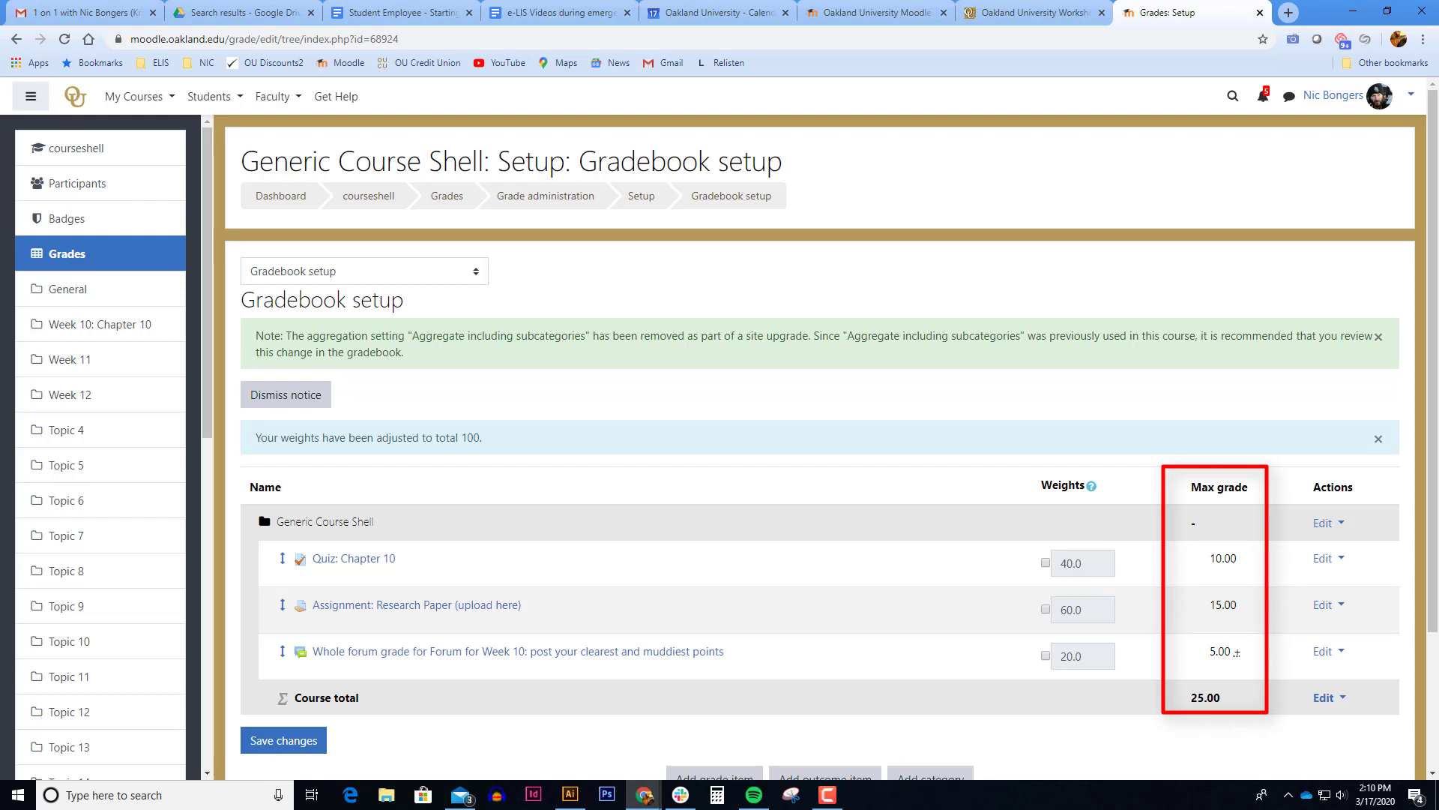
click(1224, 652)
click(1270, 657)
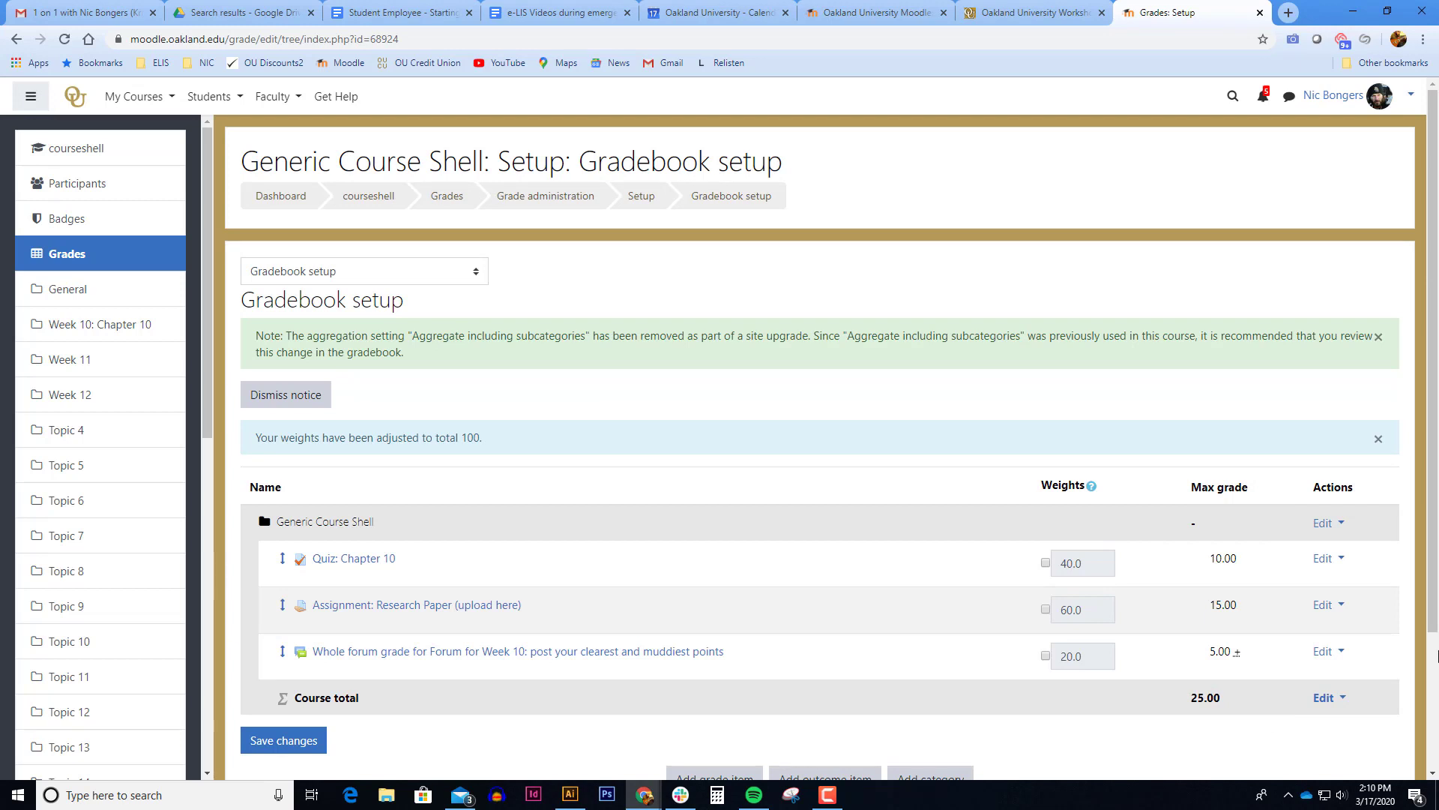
Add an extra credit grade item named "perfect forum participation (extra credit)" with a maximum grade of 5.
scroll(1437, 657, down, 2)
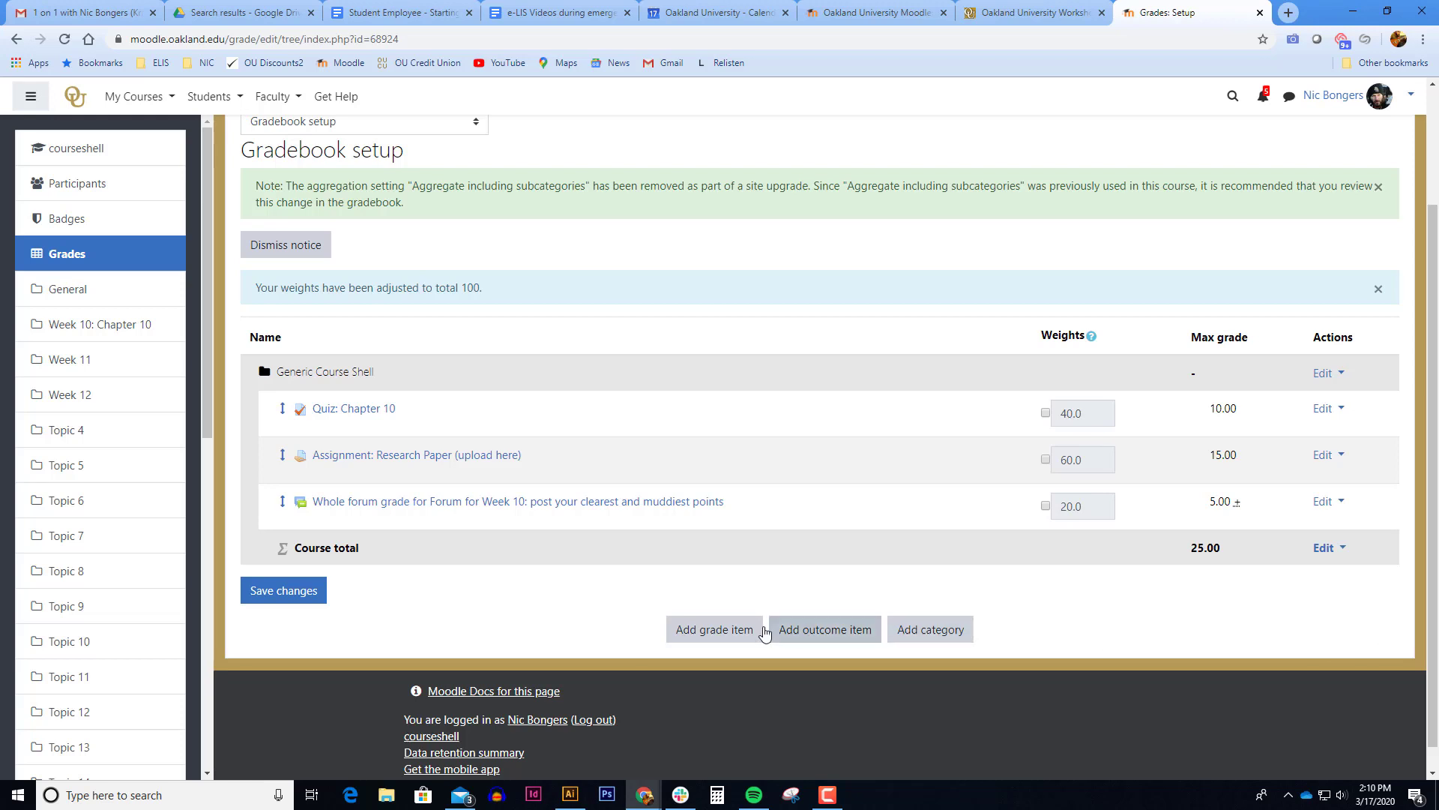
click(714, 629)
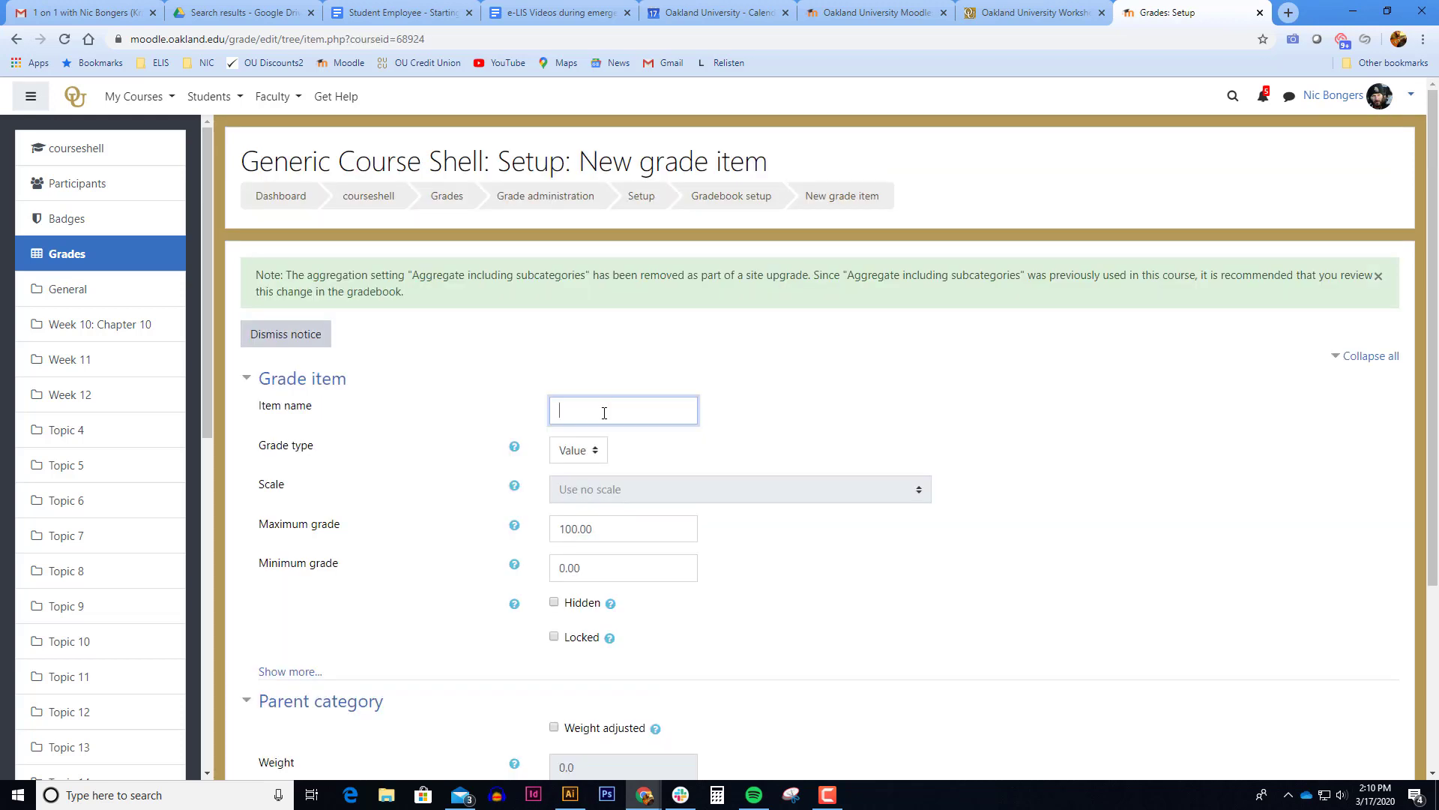
text(perfect forum participatio)
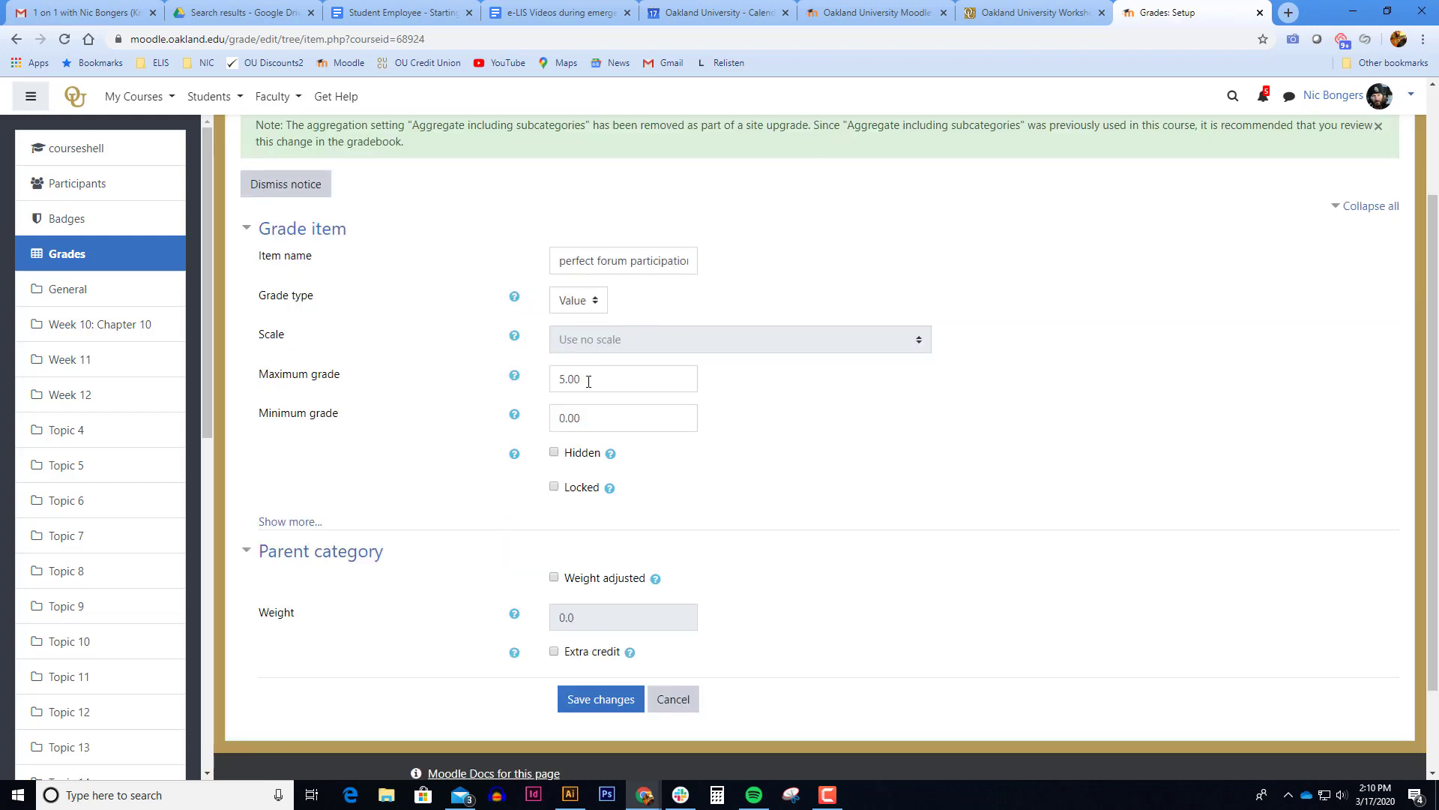
click(597, 700)
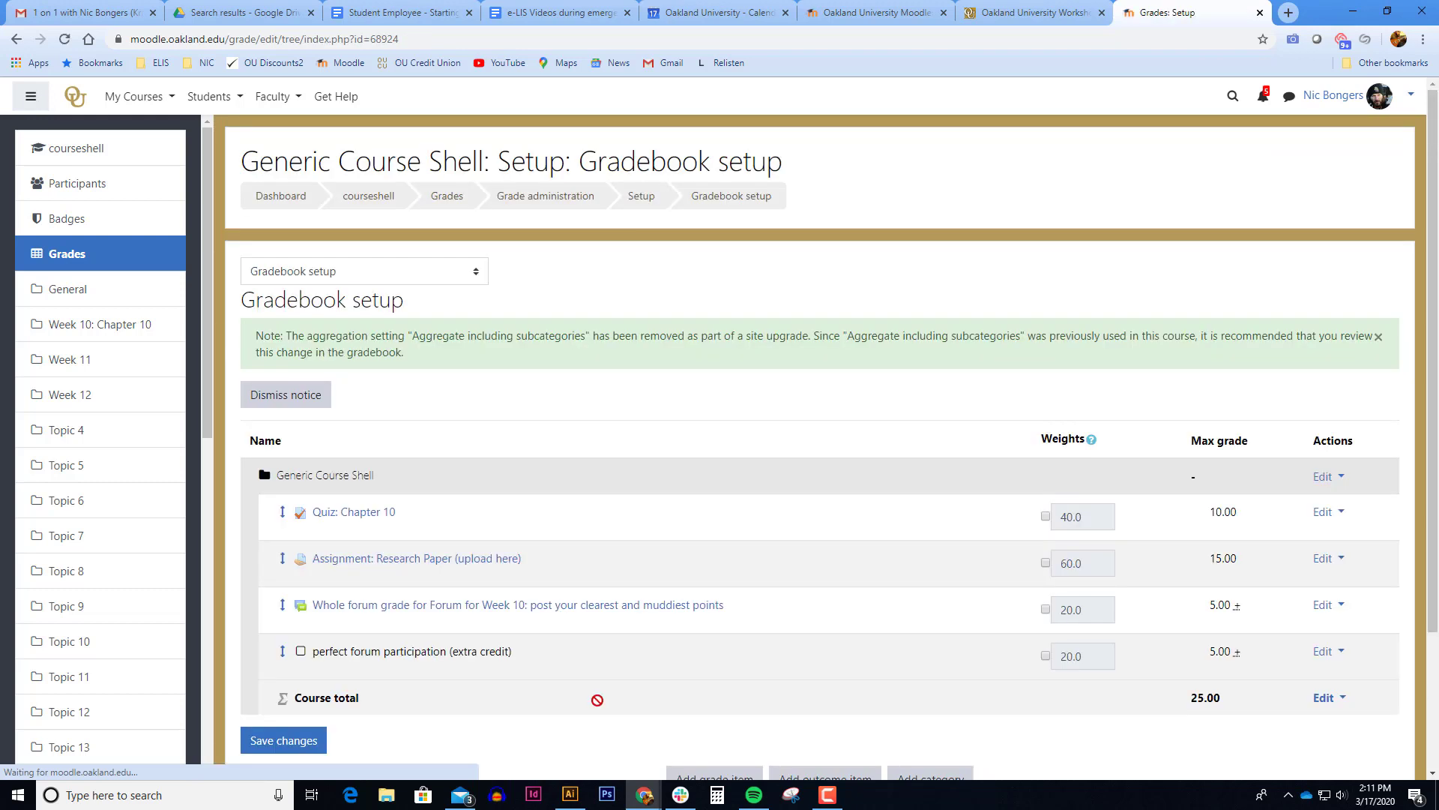
scroll(559, 543, down, 2)
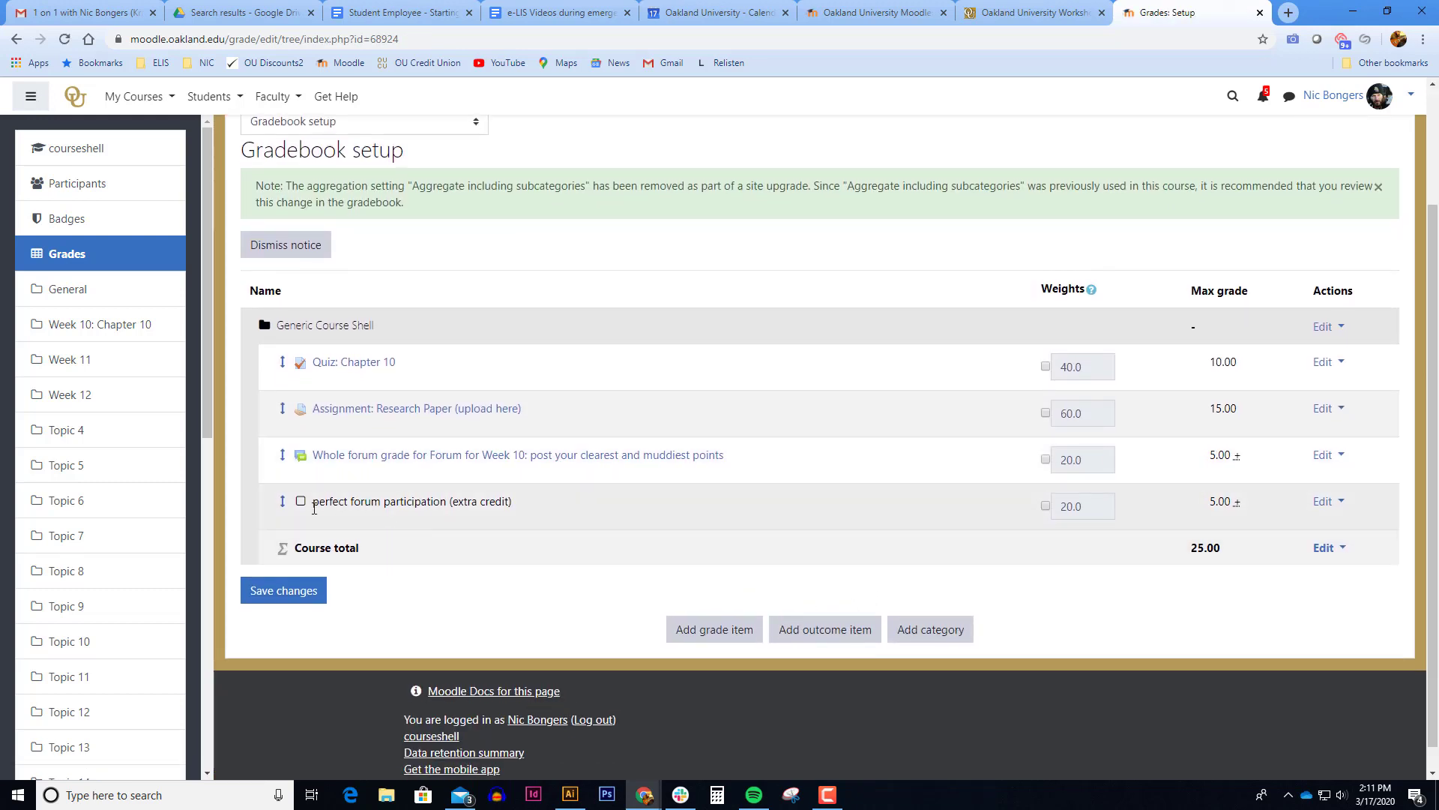
drag(314, 504, 552, 510)
click(550, 513)
click(453, 123)
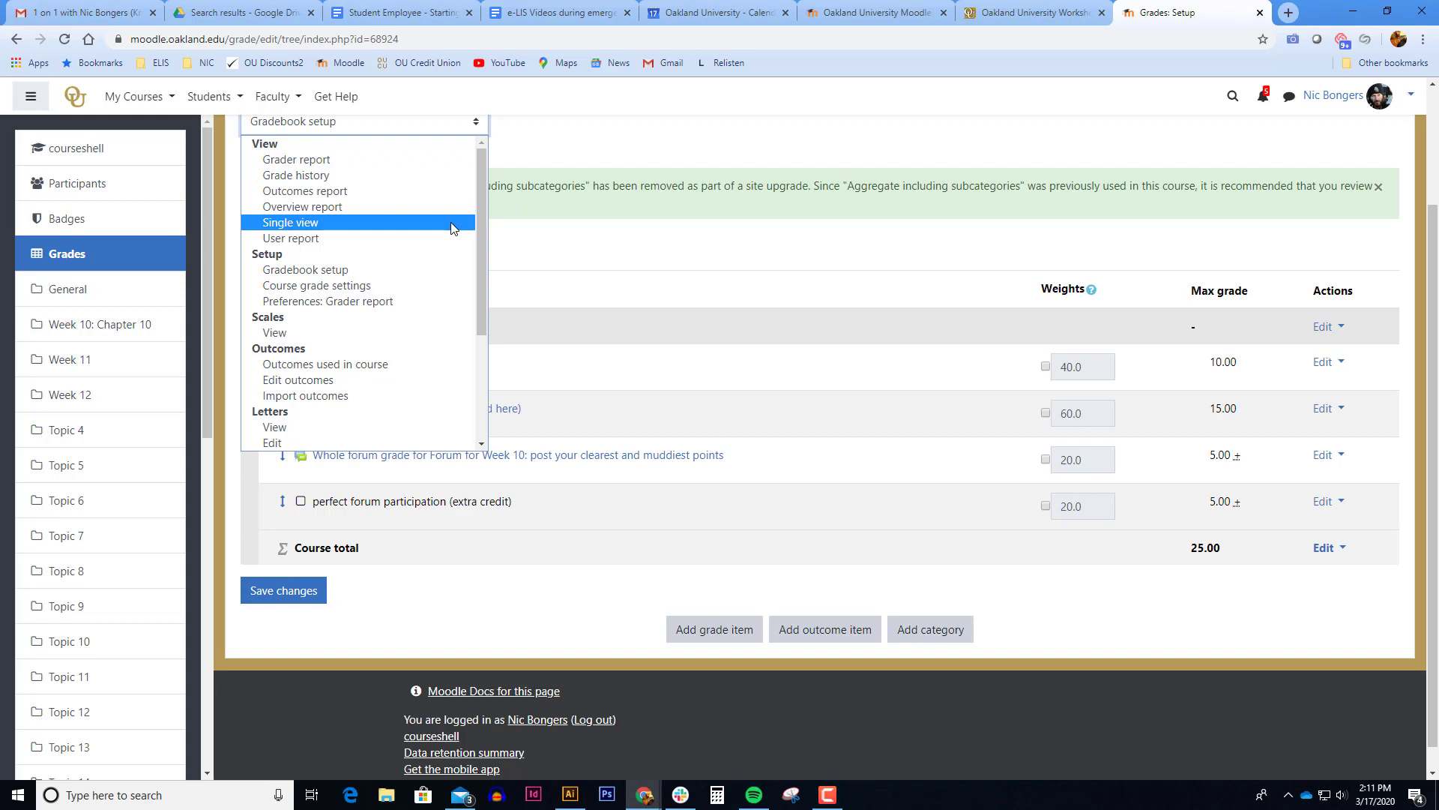
click(515, 232)
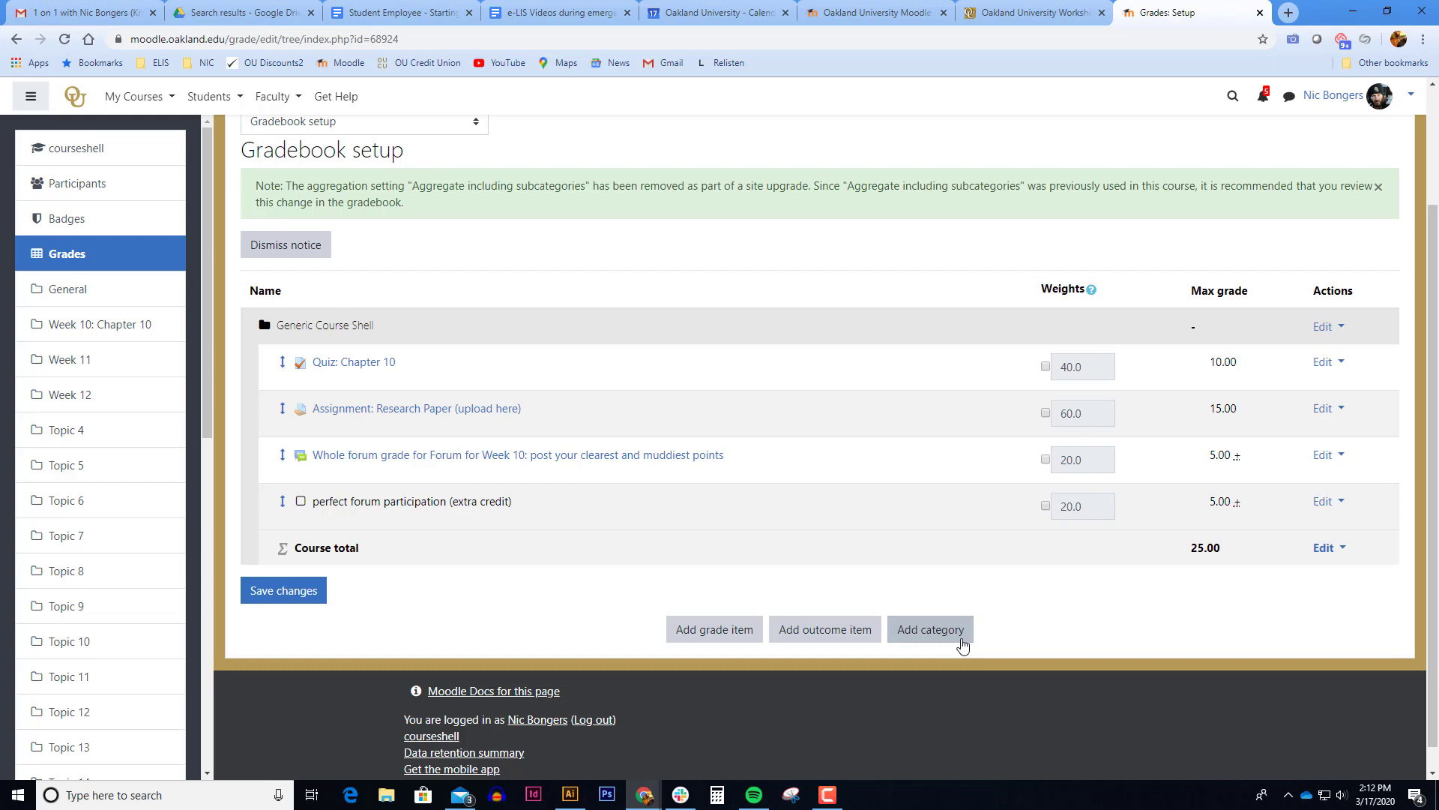
Add a grade category named Quizzes with Natural aggregation and save it.
click(962, 646)
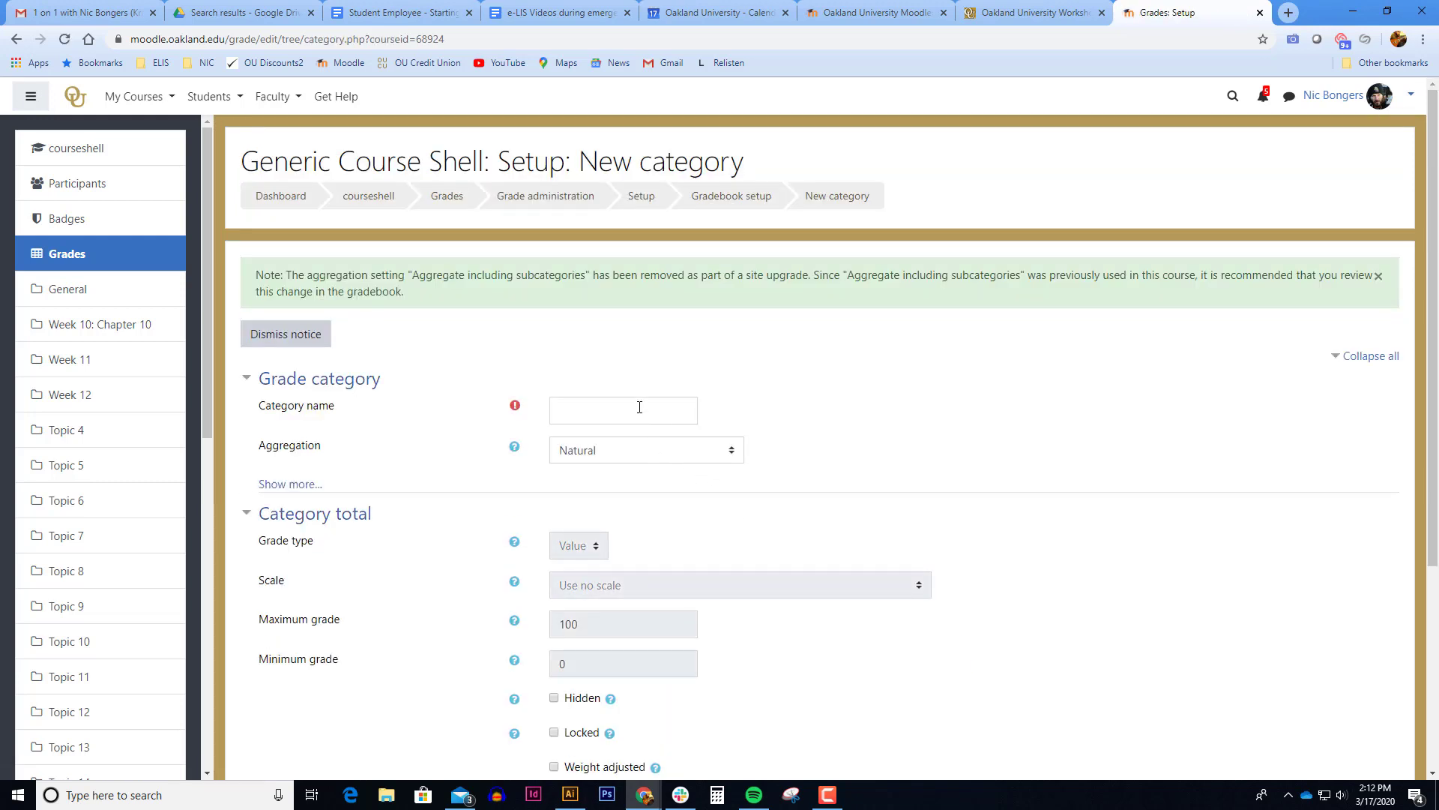
click(639, 407)
text(Quizzes)
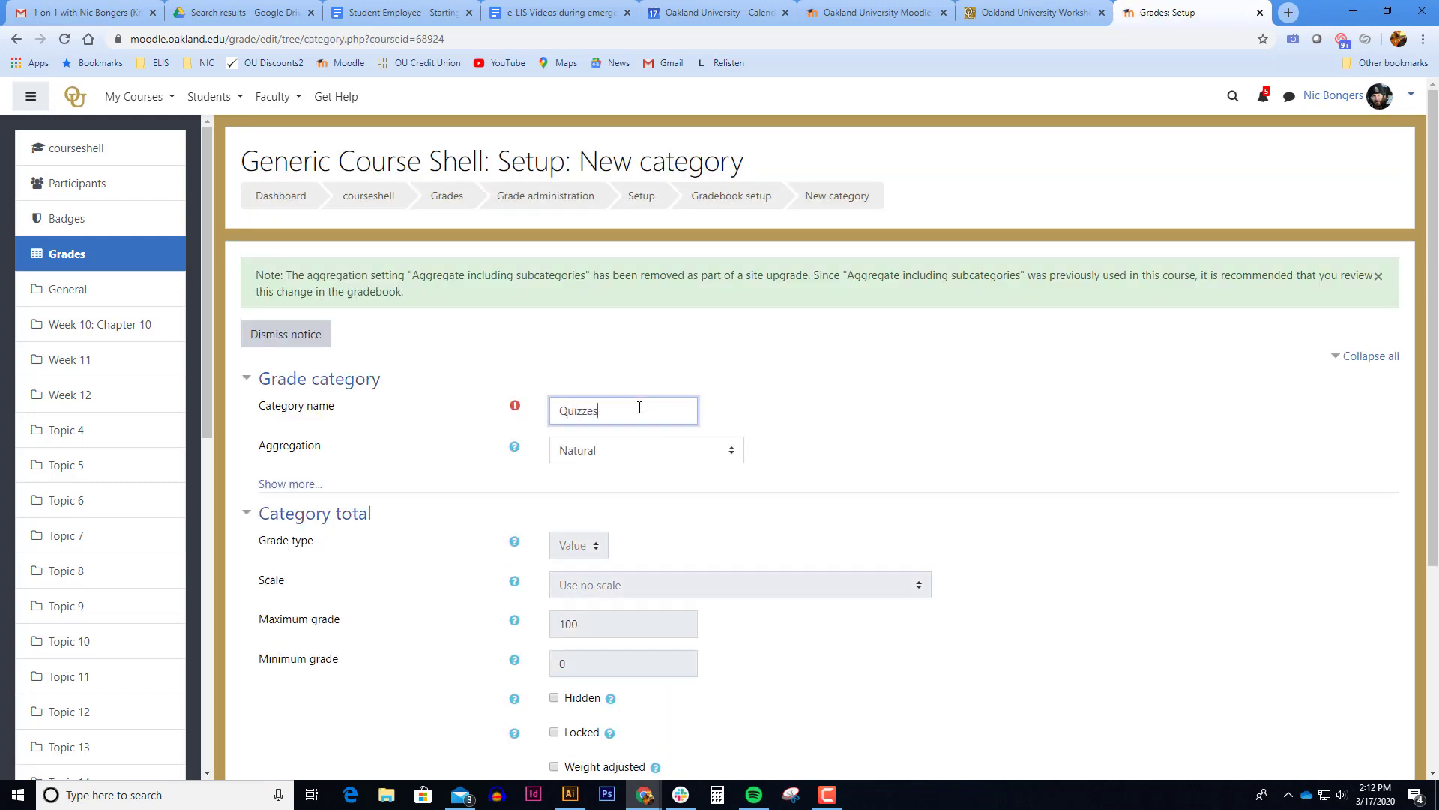
scroll(668, 546, down, 1)
scroll(668, 547, down, 4)
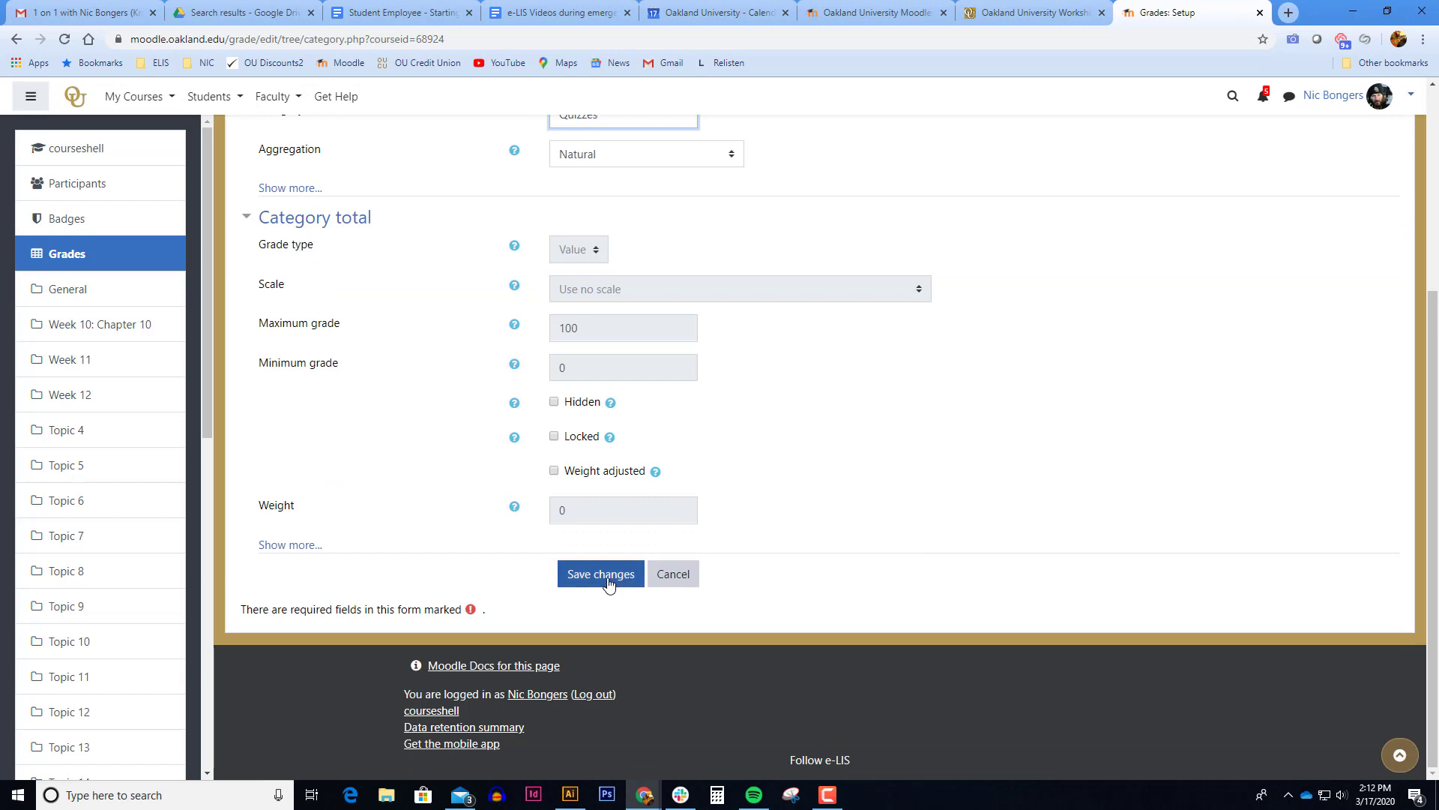
click(608, 574)
Move the Quiz: Chapter 10 grade item into the Quizzes category.
scroll(612, 597, down, 3)
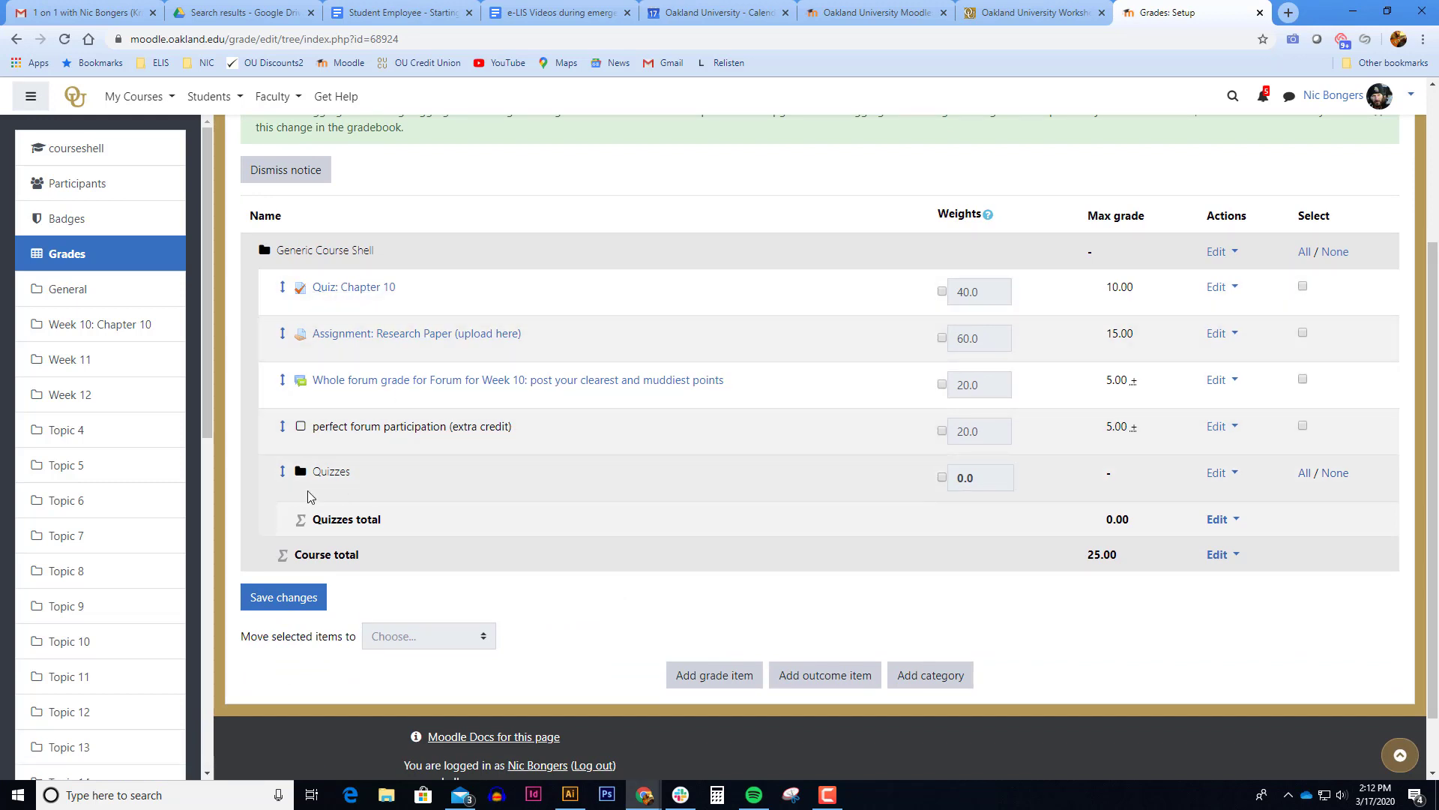
click(1303, 287)
scroll(803, 610, down, 1)
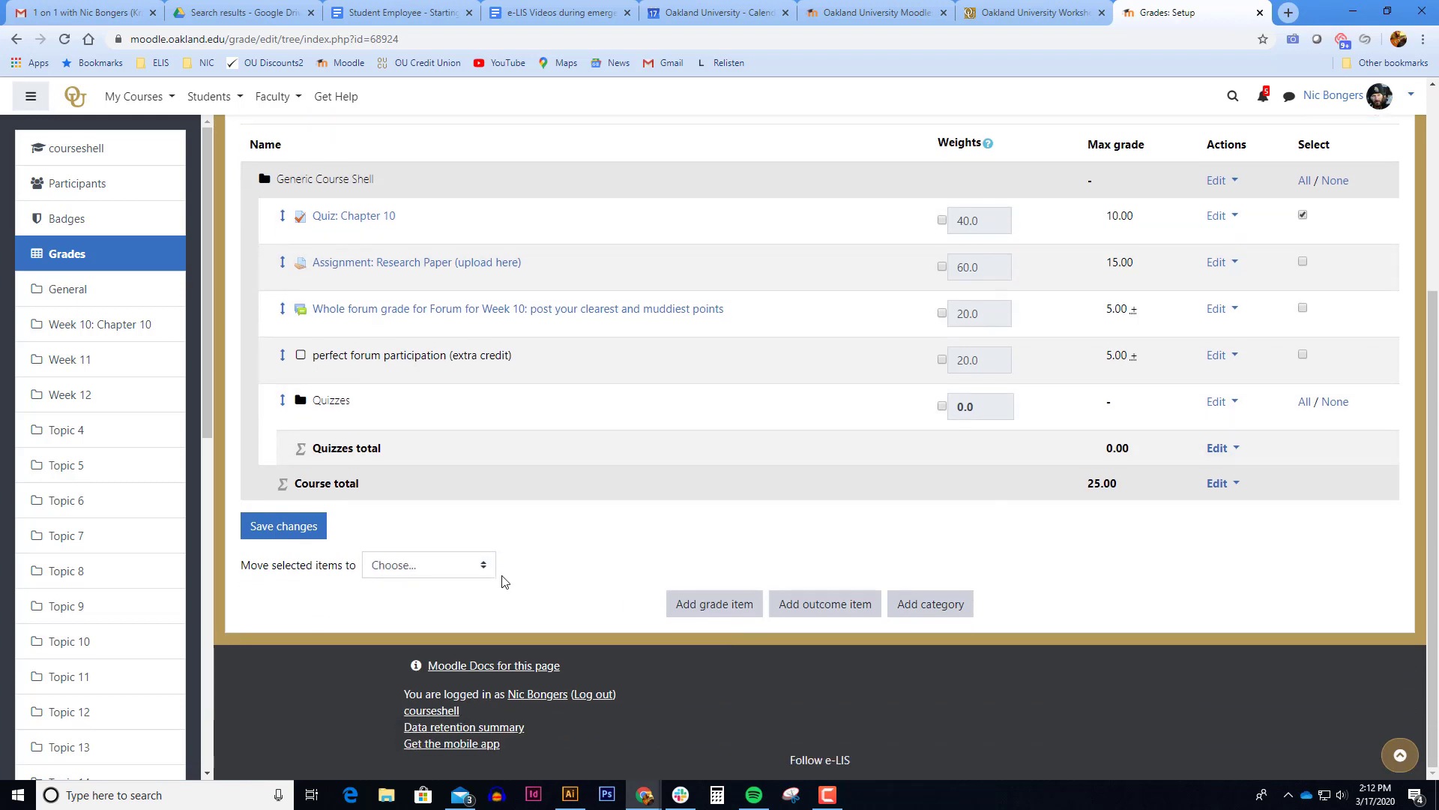
click(474, 569)
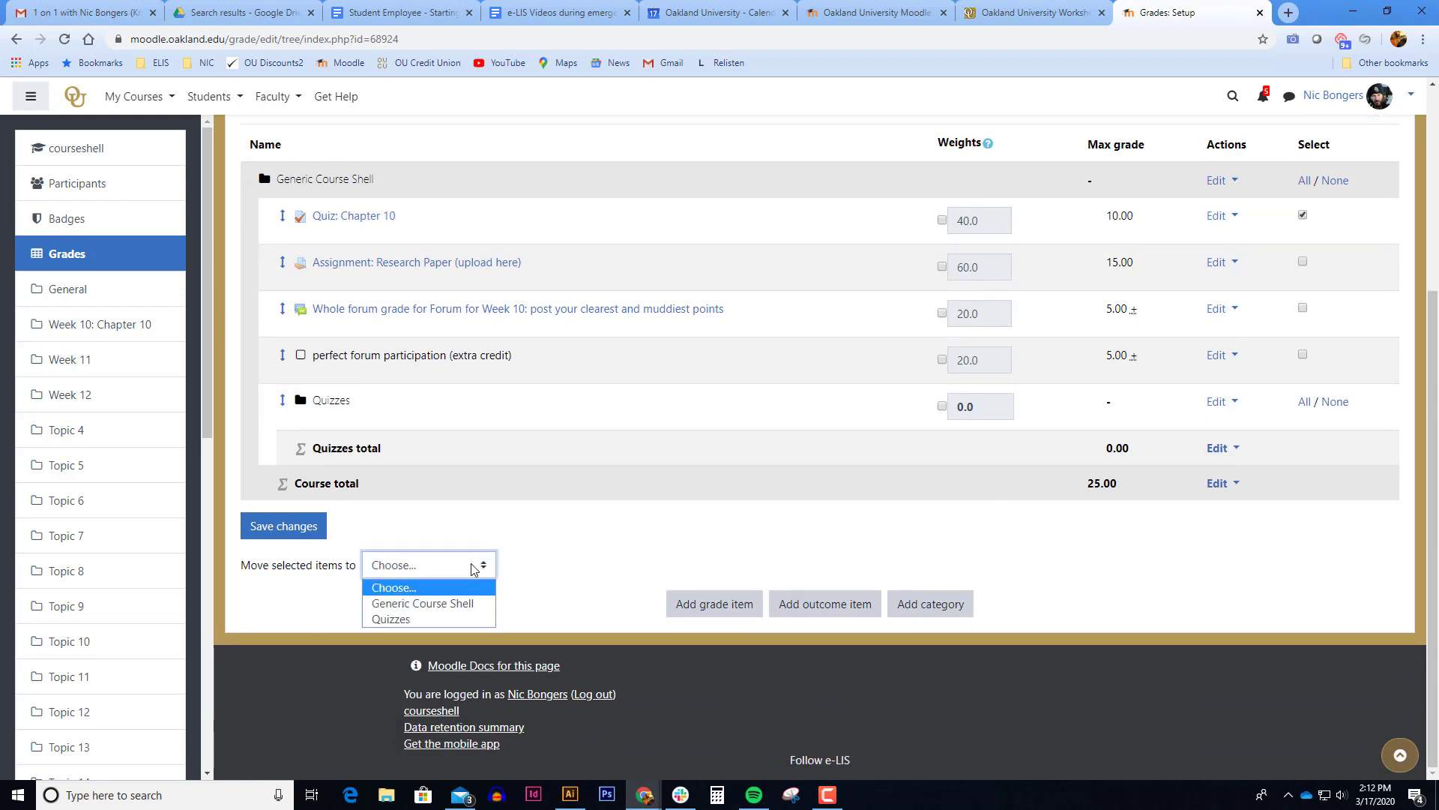
click(462, 621)
Add a grade category named Forums with Natural aggregation and save it.
scroll(569, 630, down, 1)
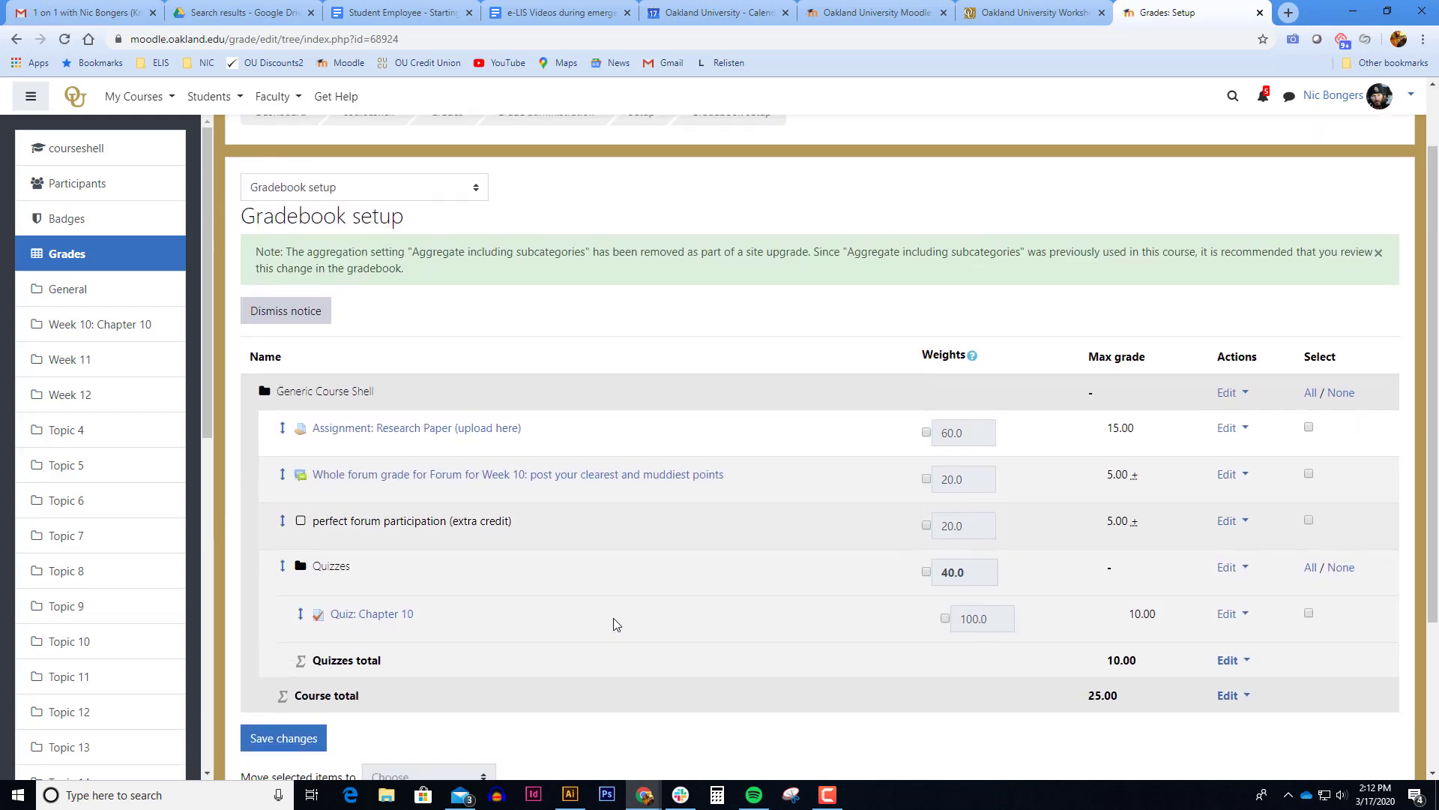
scroll(615, 625, down, 1)
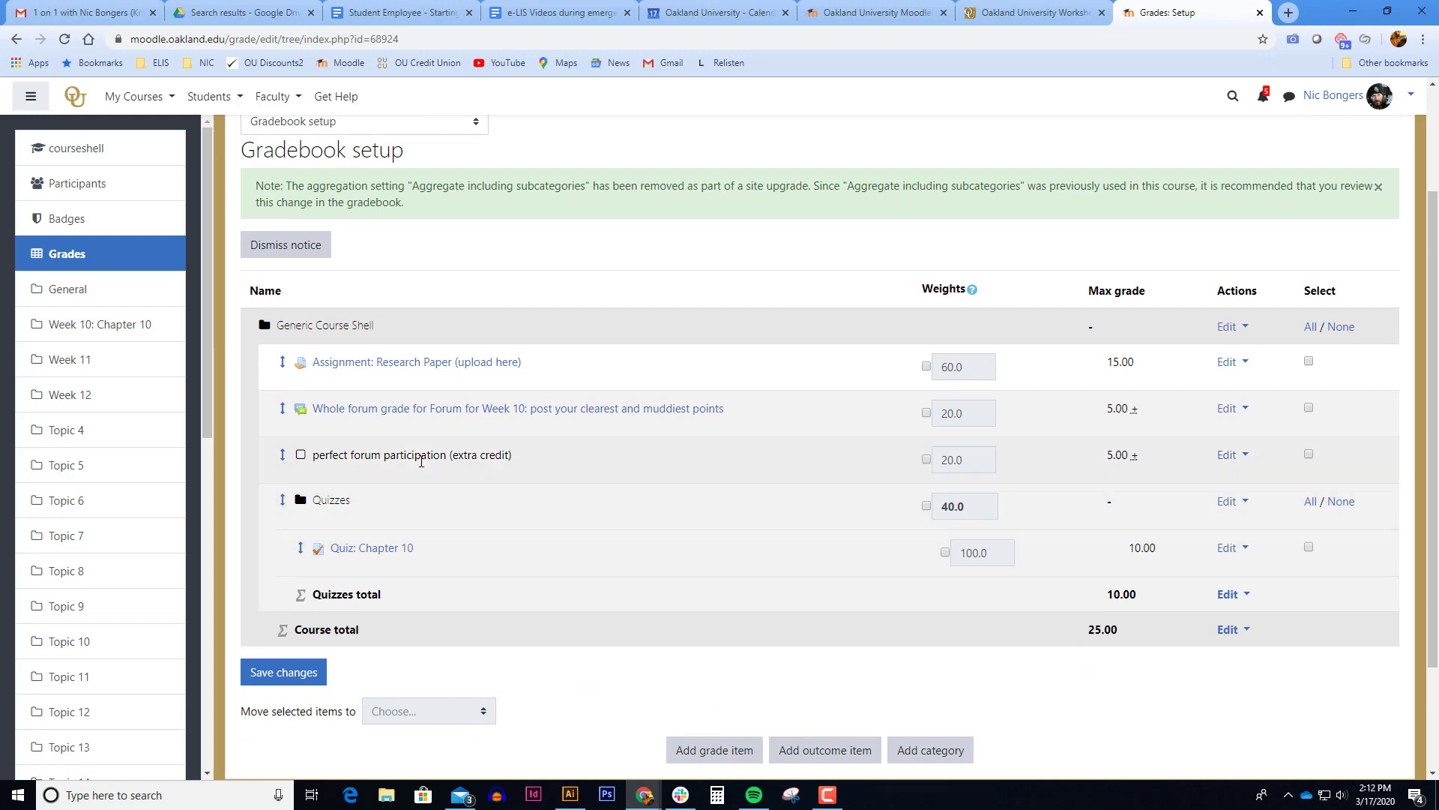
click(929, 750)
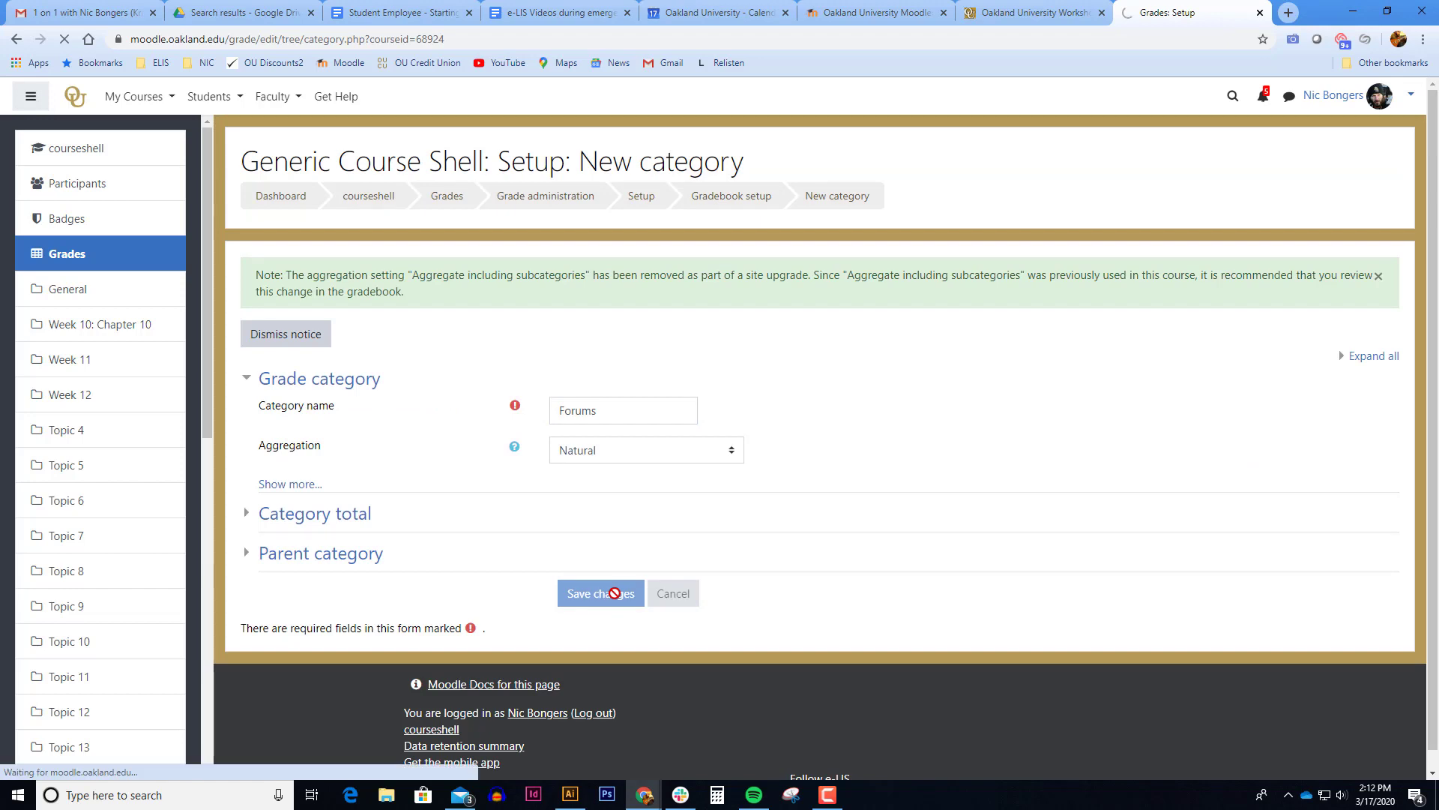
Move the whole forum grade item for the Week 10 forum into the Forums category.
scroll(629, 597, down, 2)
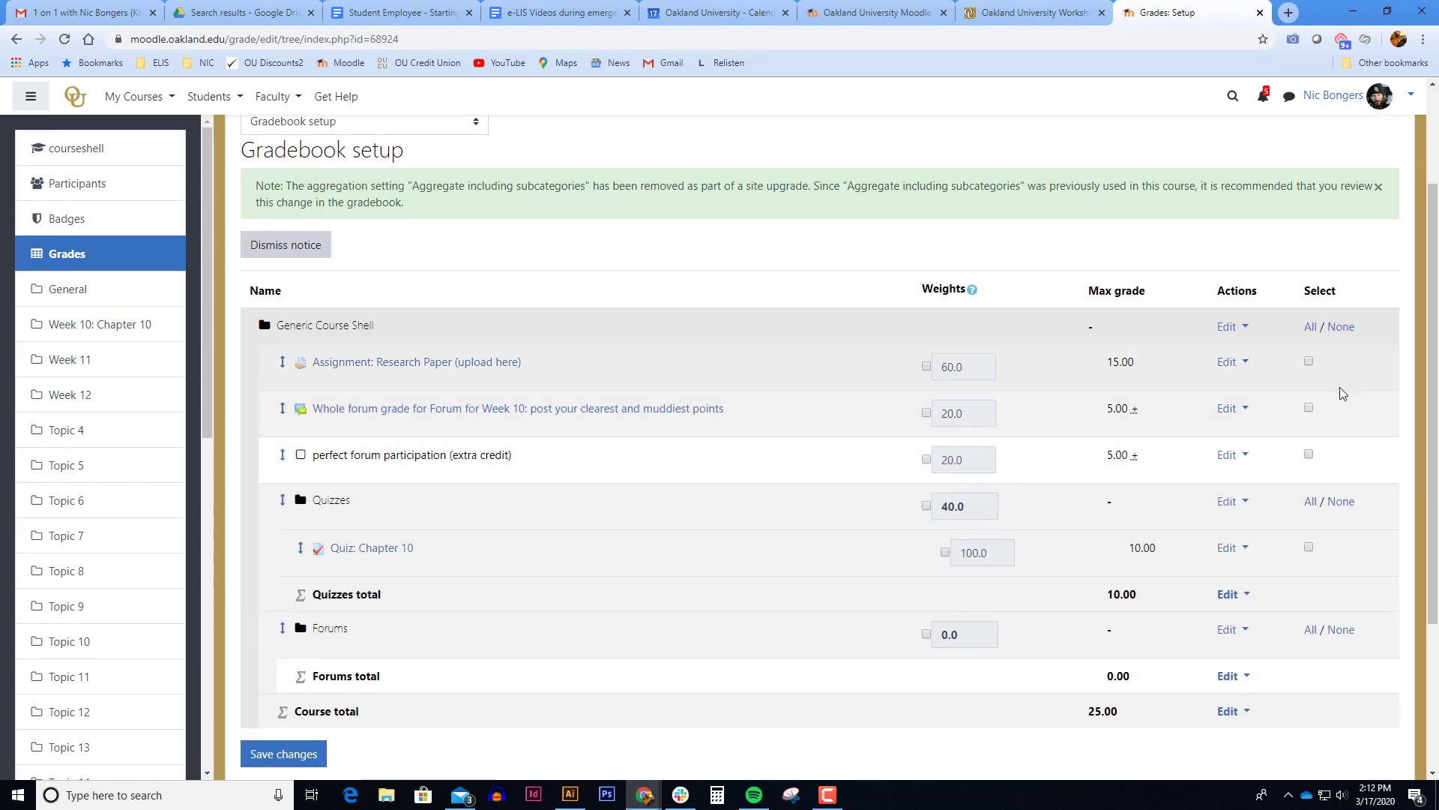
click(1309, 408)
scroll(1108, 437, down, 3)
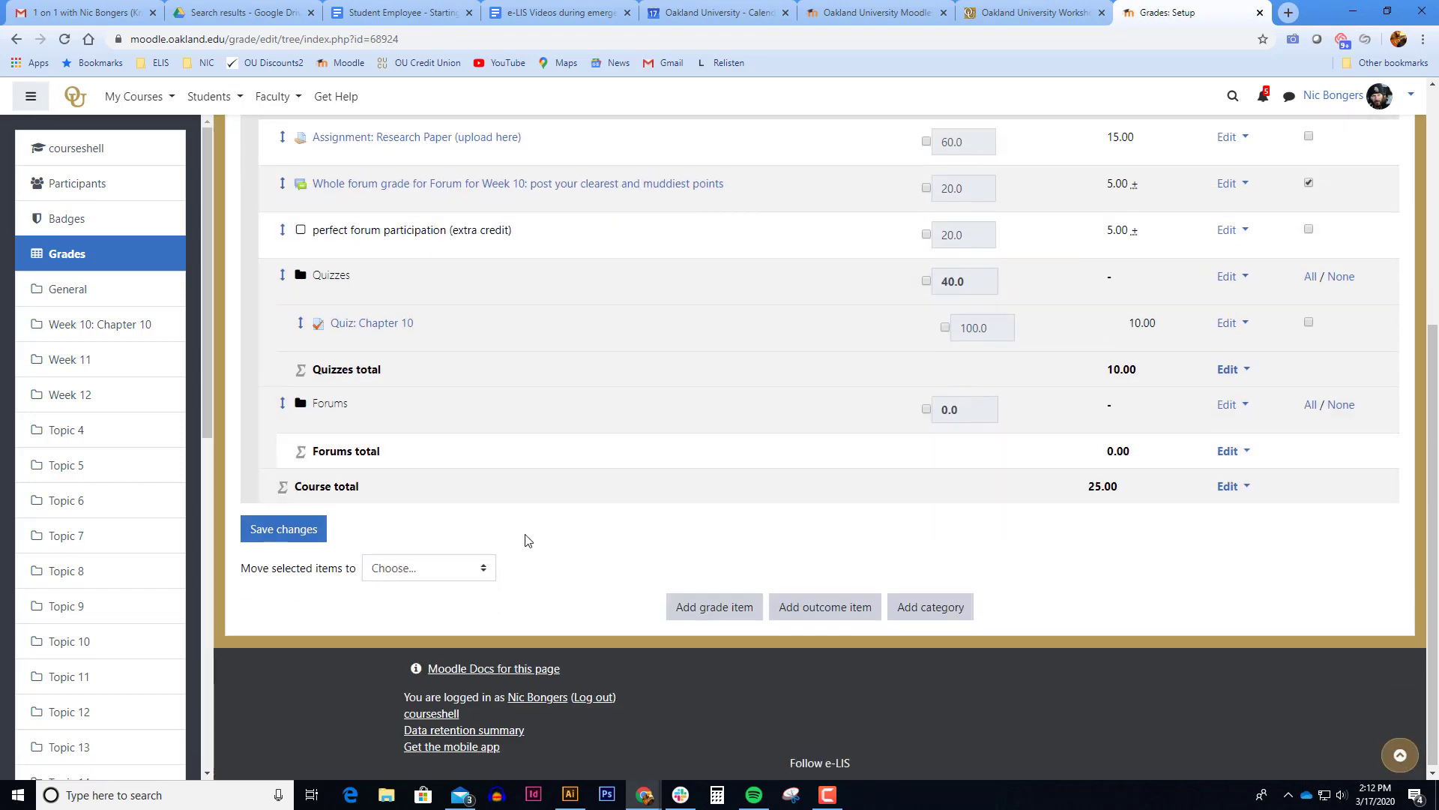
click(482, 570)
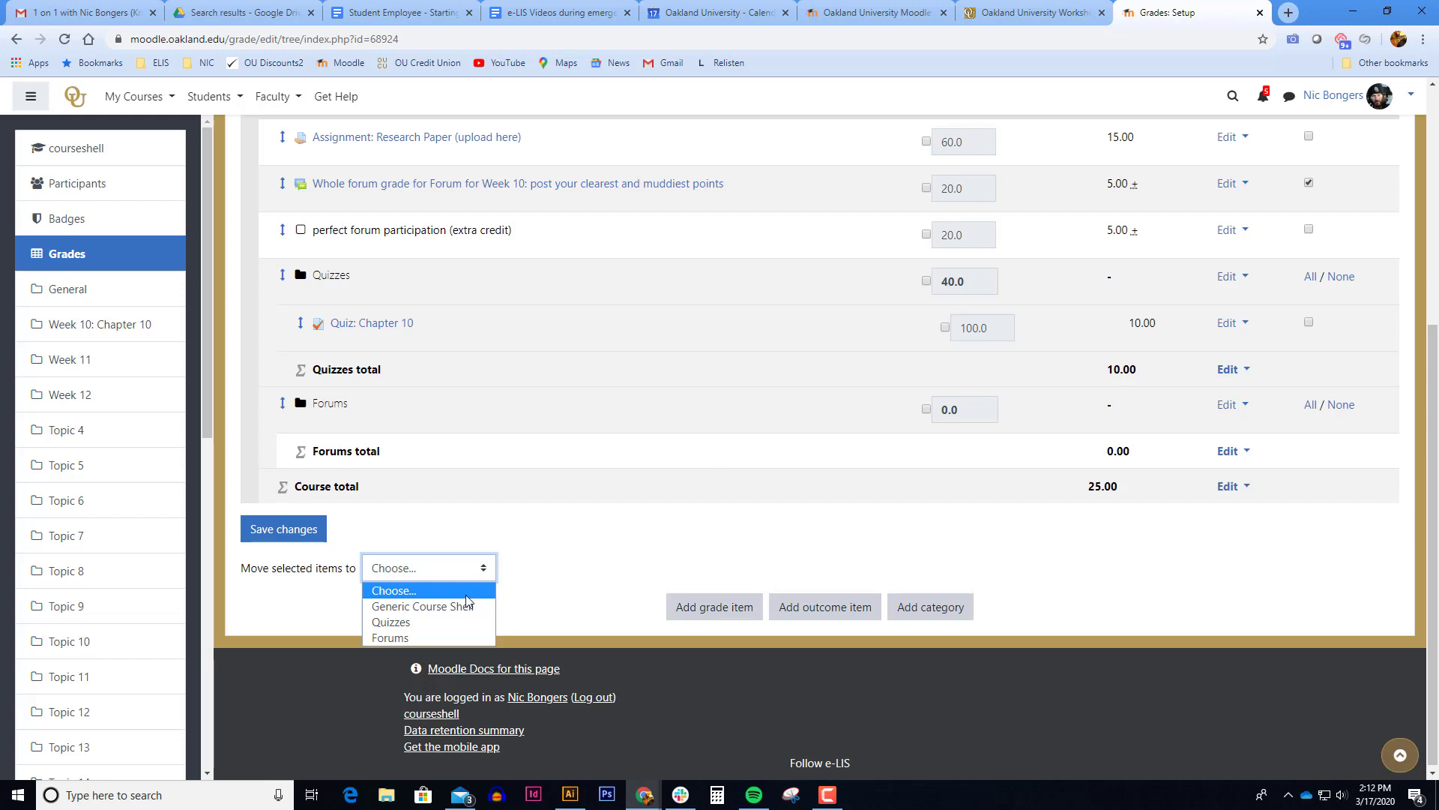
click(463, 638)
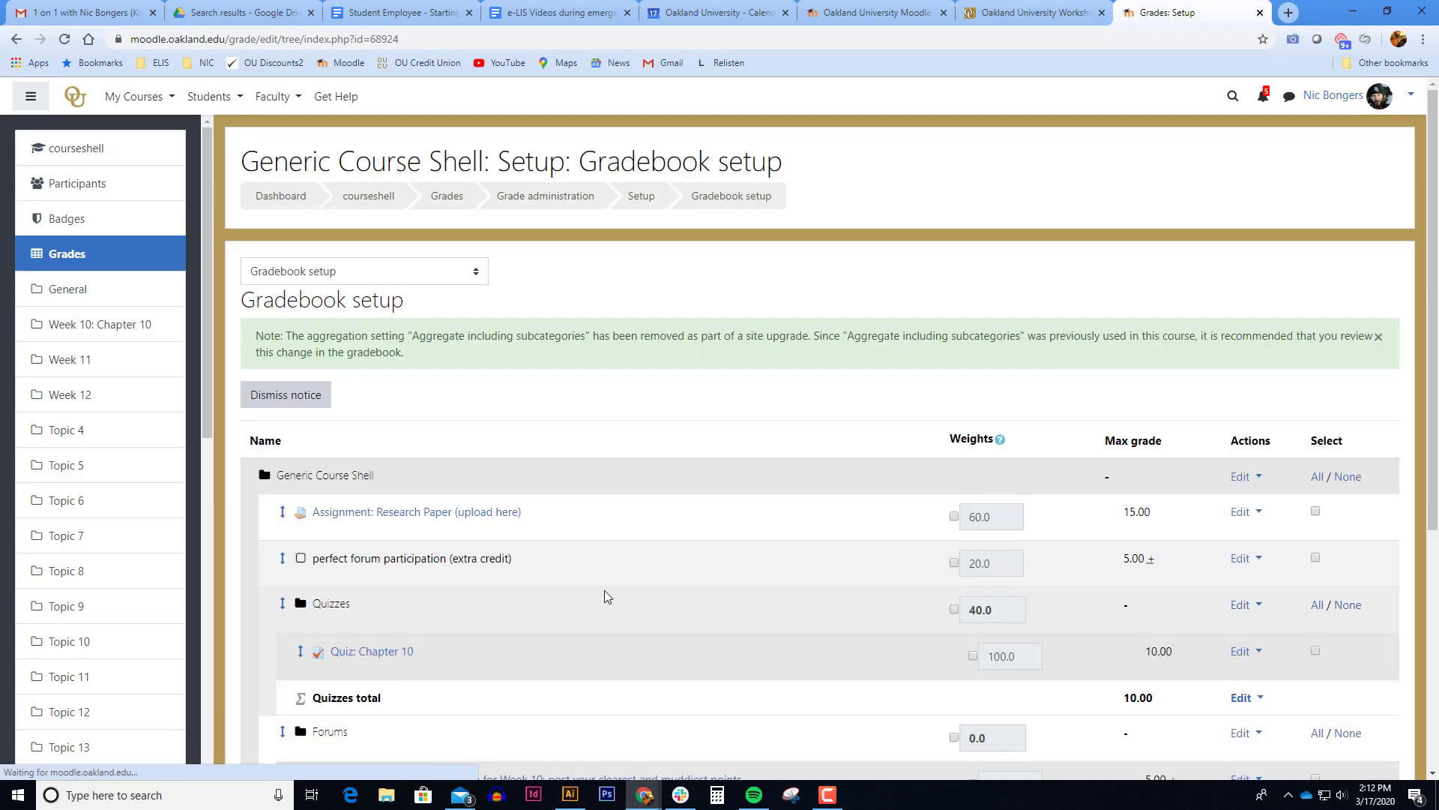
Add a grade category named Assignments with Natural aggregation and save it.
scroll(605, 595, down, 3)
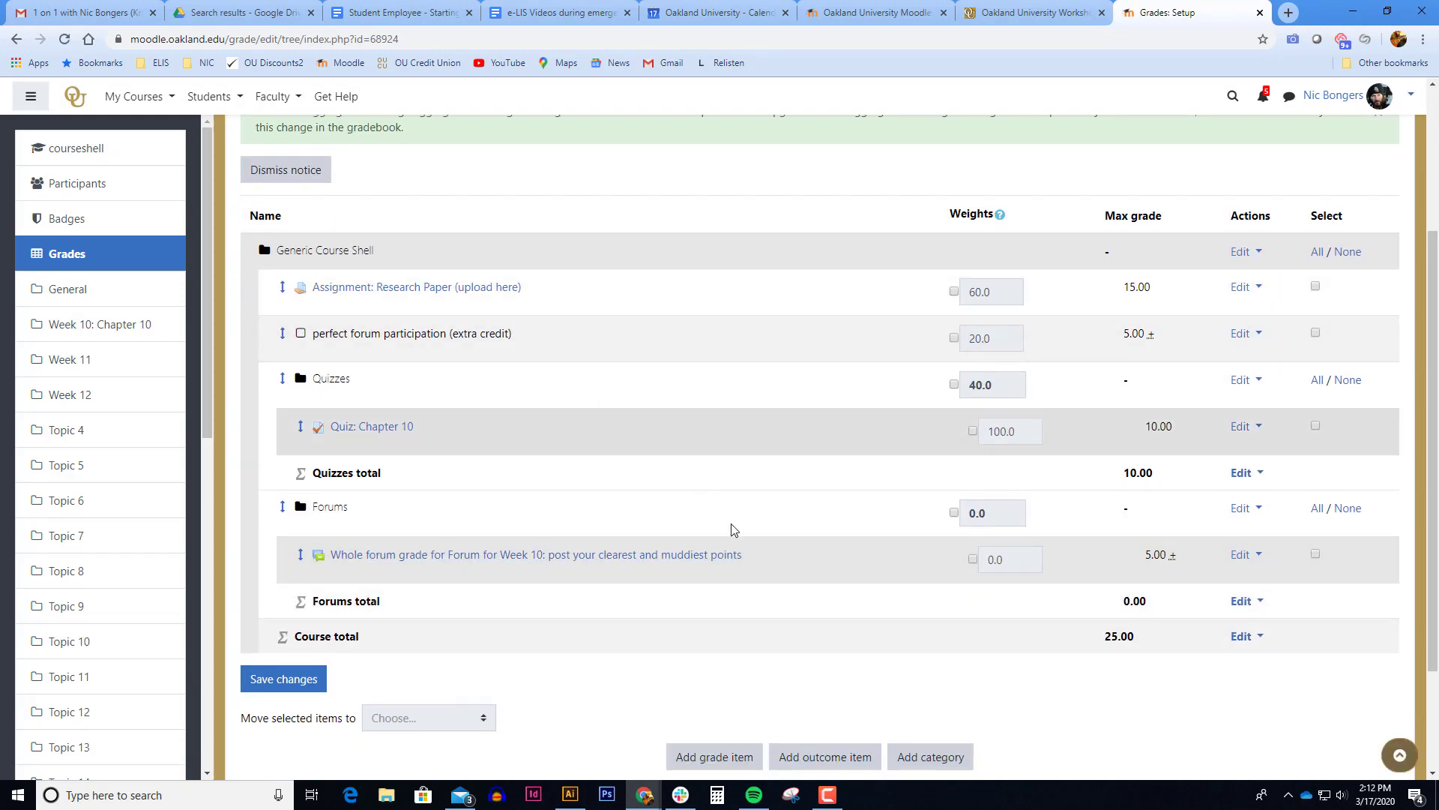
scroll(733, 530, down, 2)
click(926, 607)
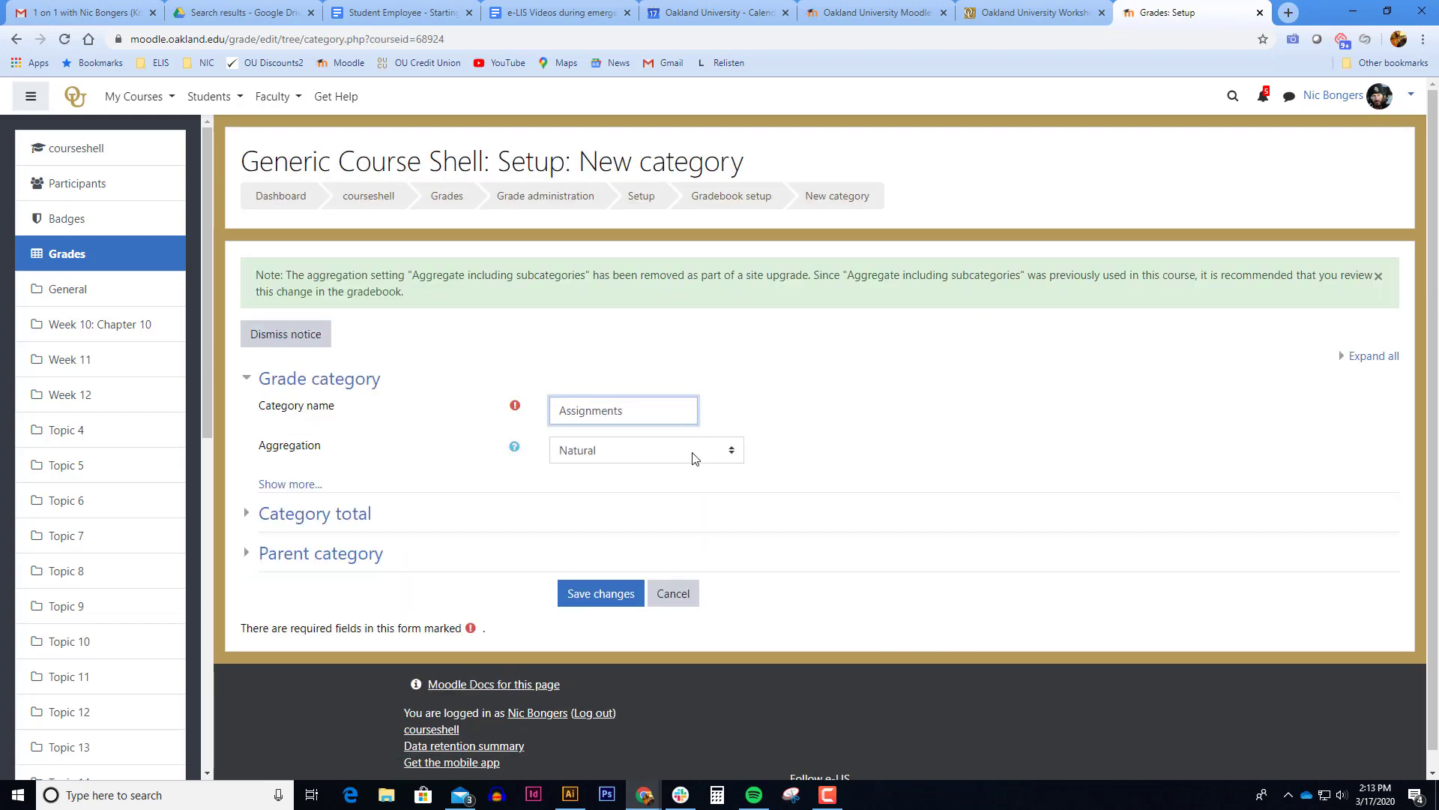
click(627, 593)
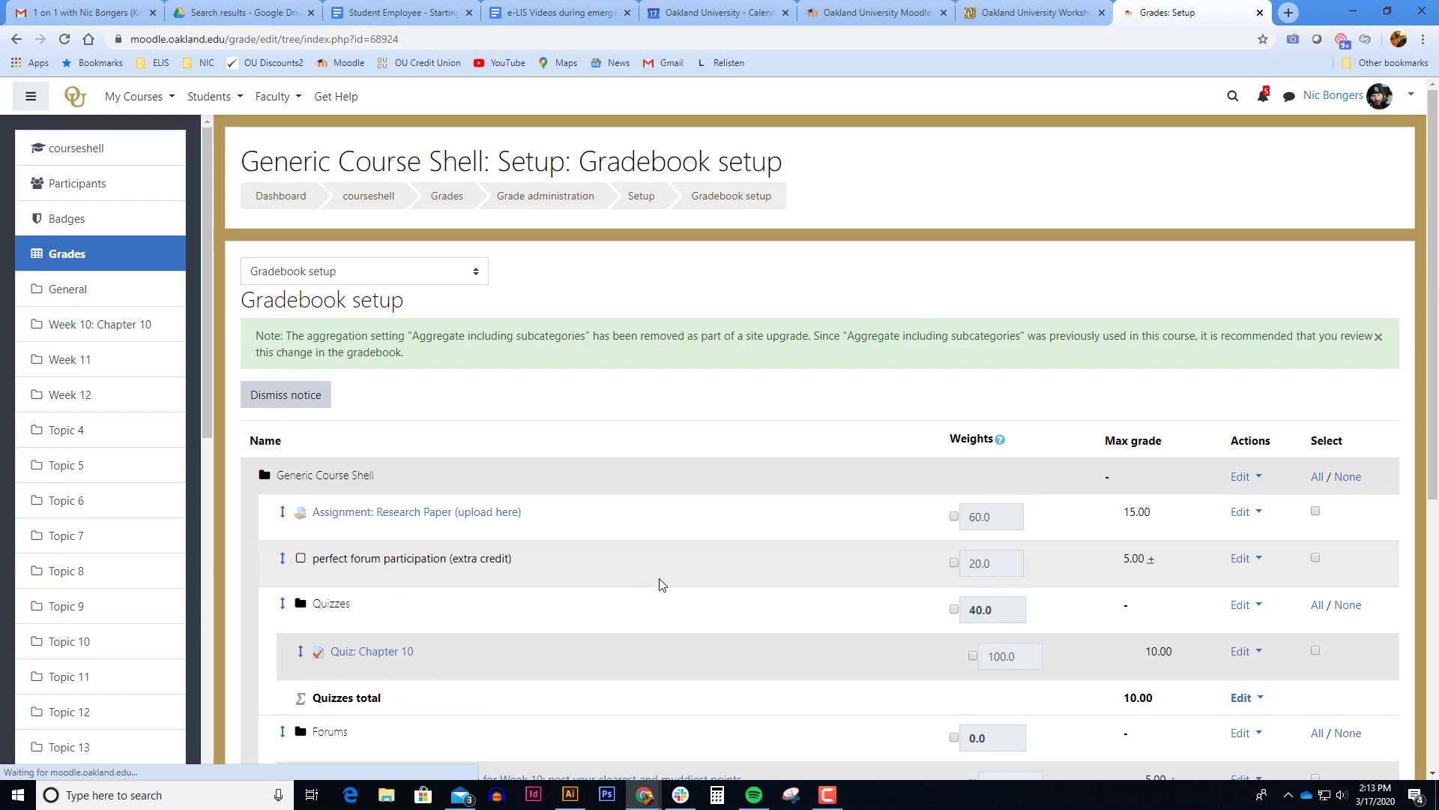
Move the Assignment: Research Paper grade item into the Assignments category.
scroll(893, 533, down, 2)
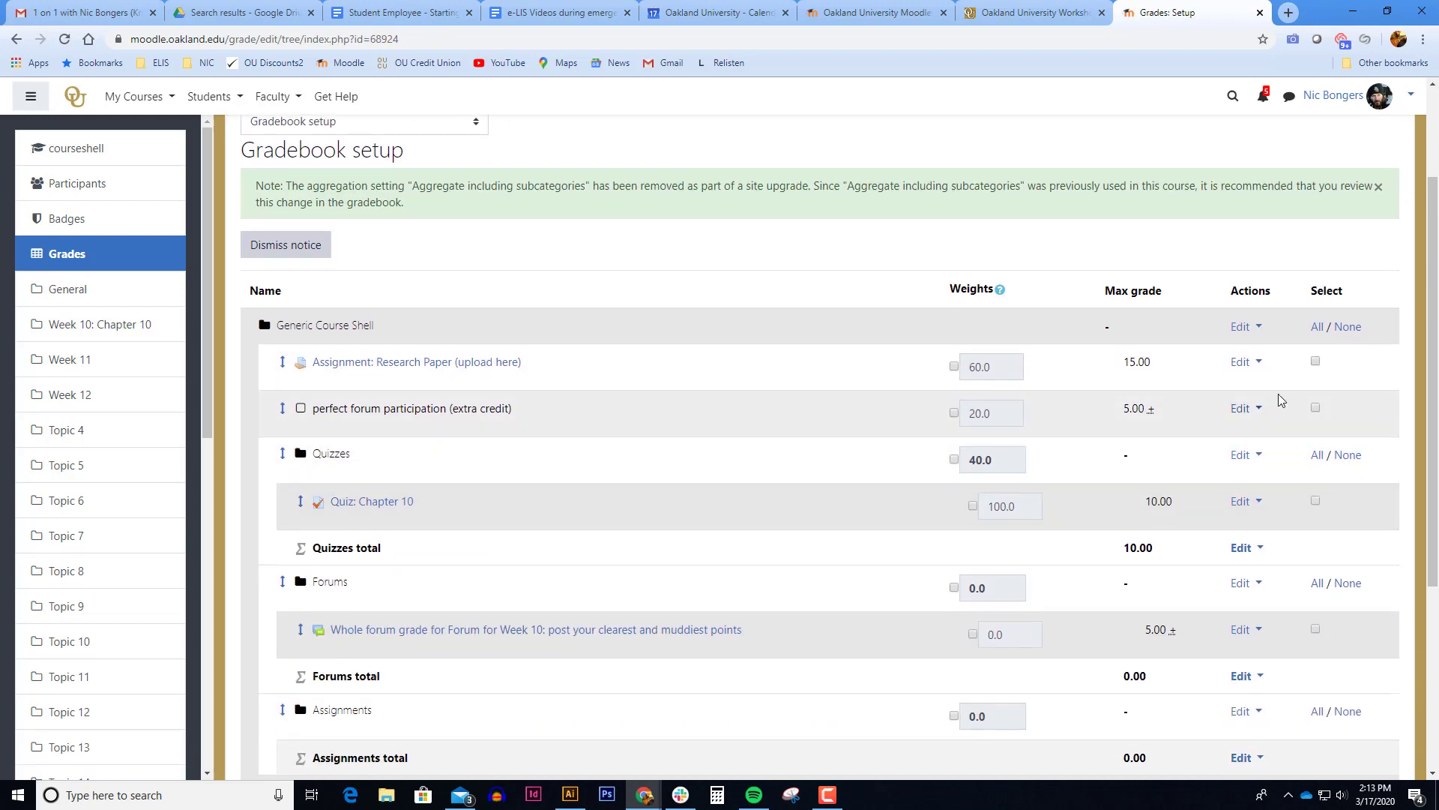
click(1316, 363)
scroll(735, 502, down, 4)
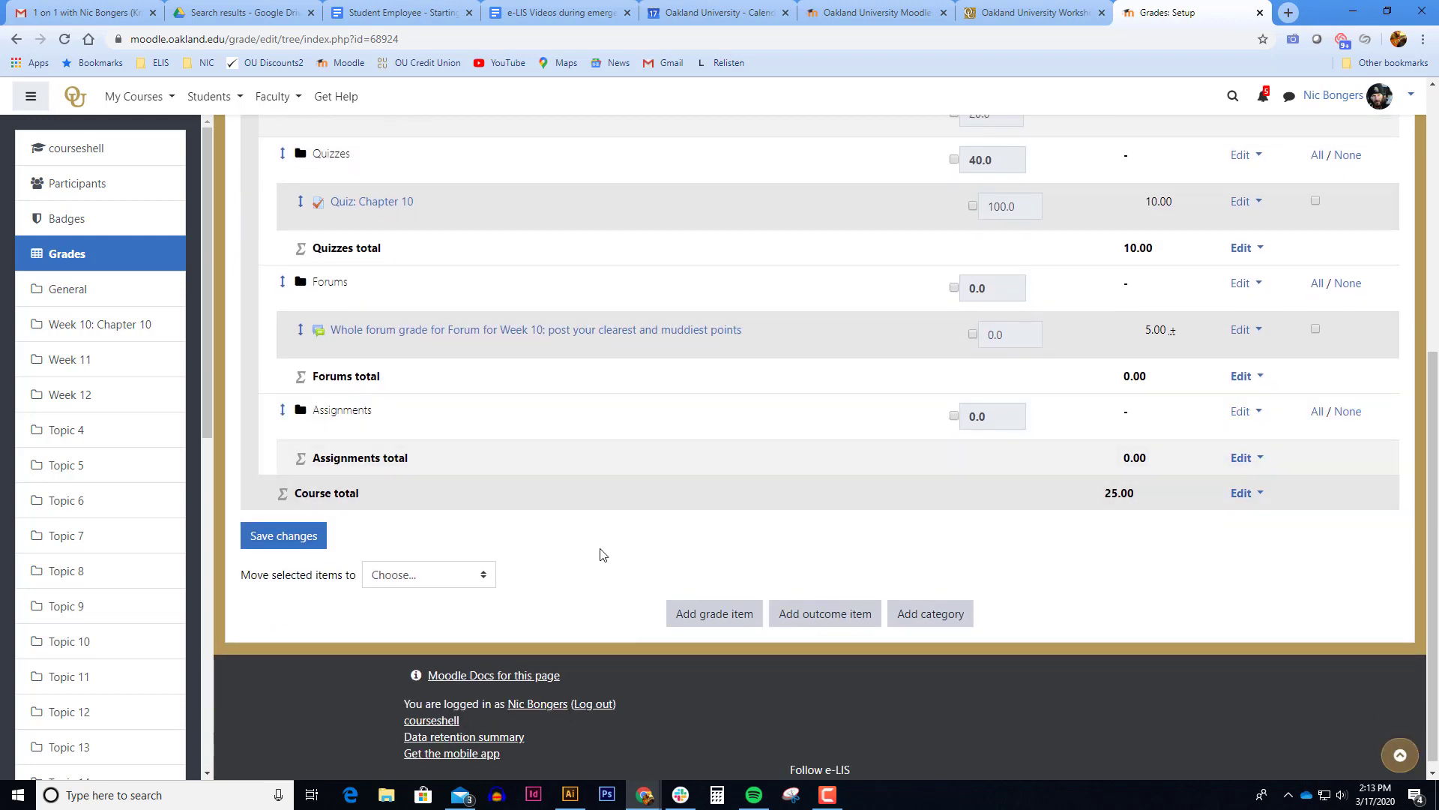
click(464, 581)
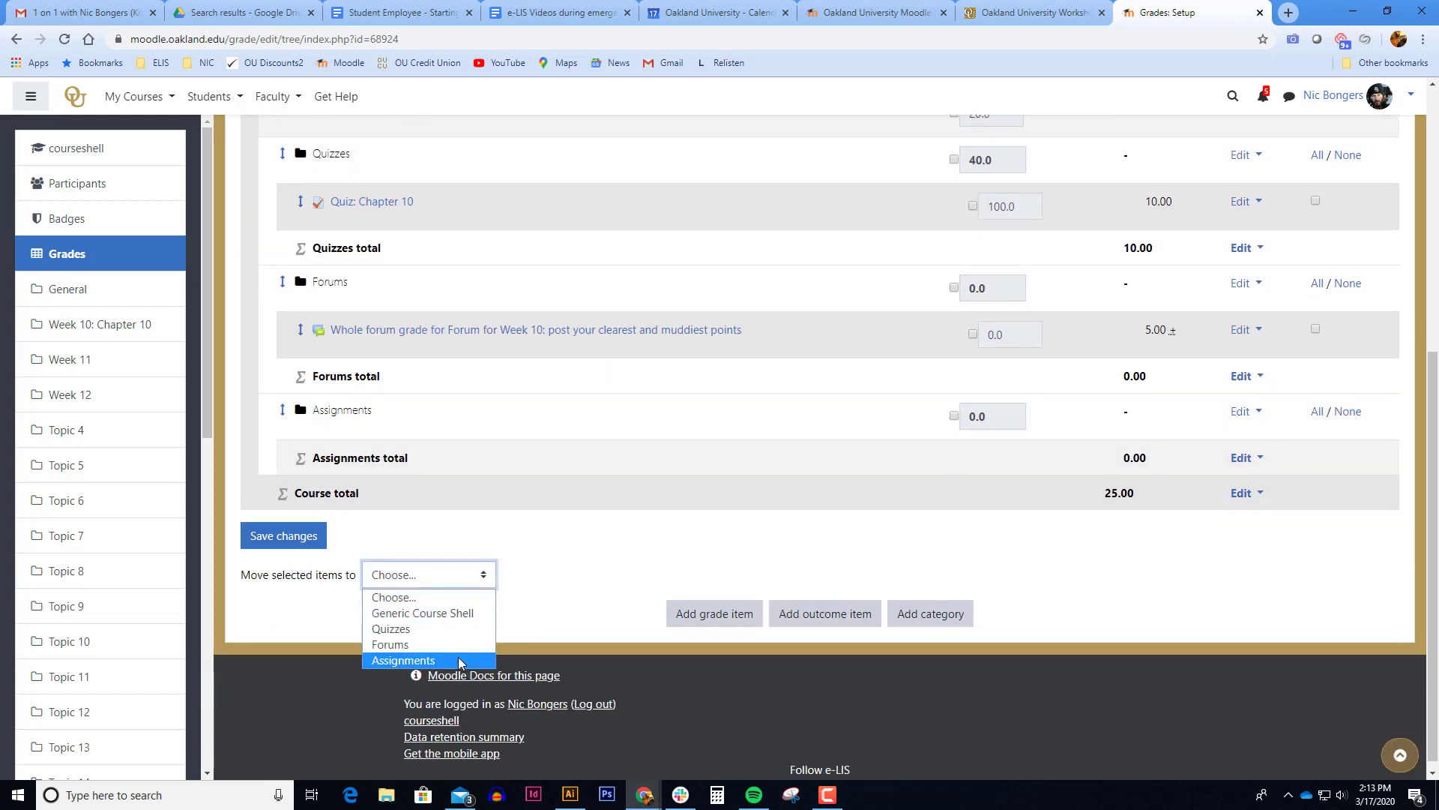
click(434, 660)
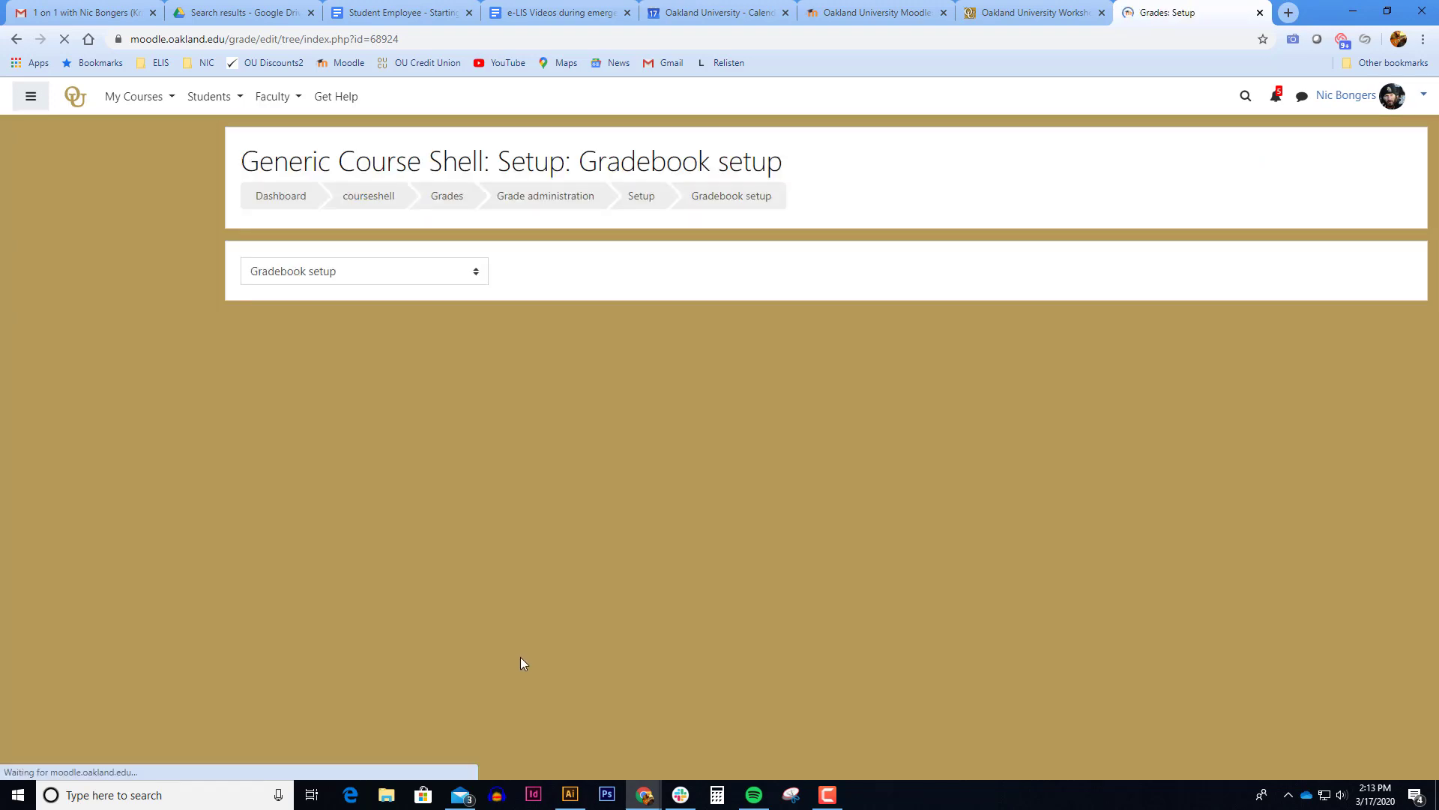
scroll(544, 662, down, 5)
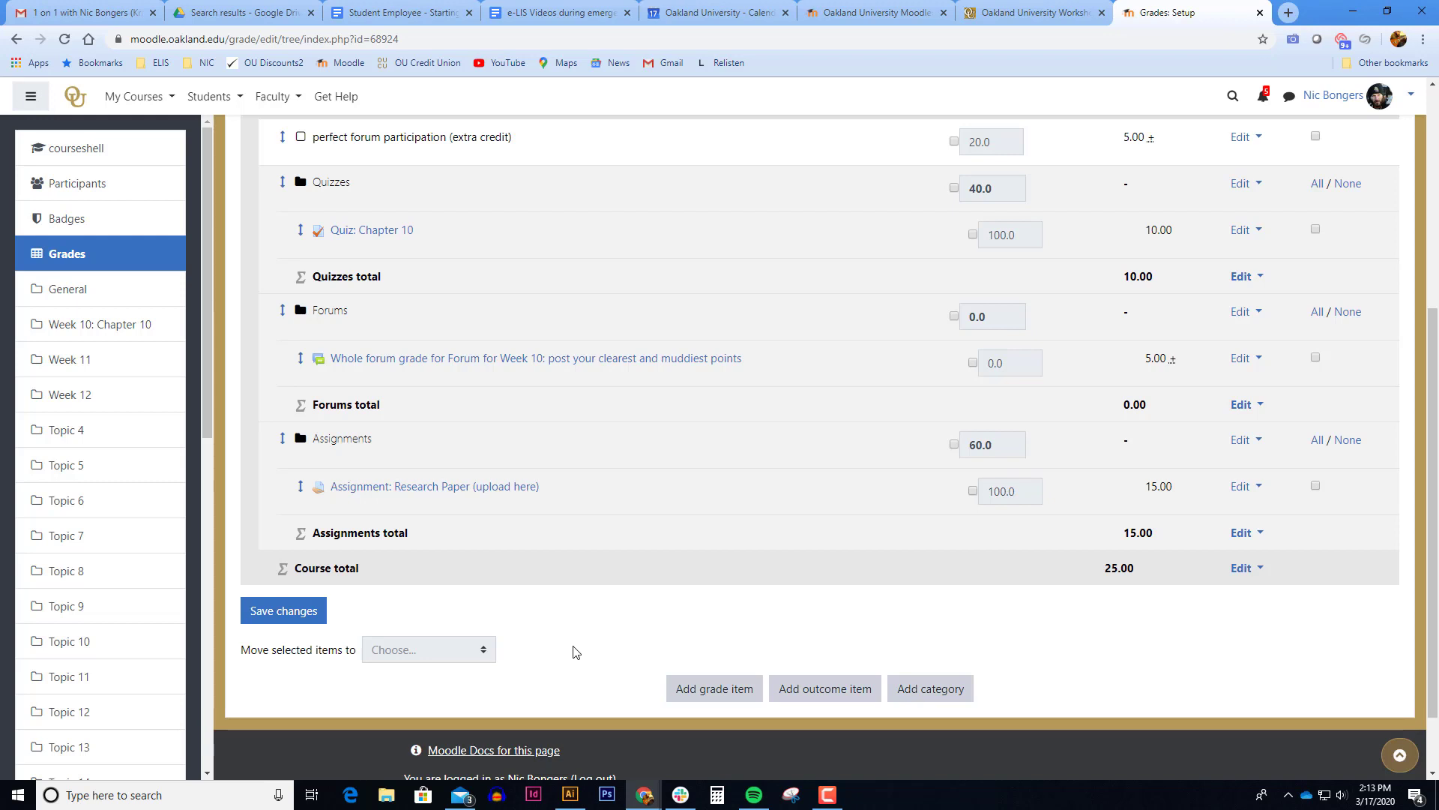
scroll(626, 648, up, 1)
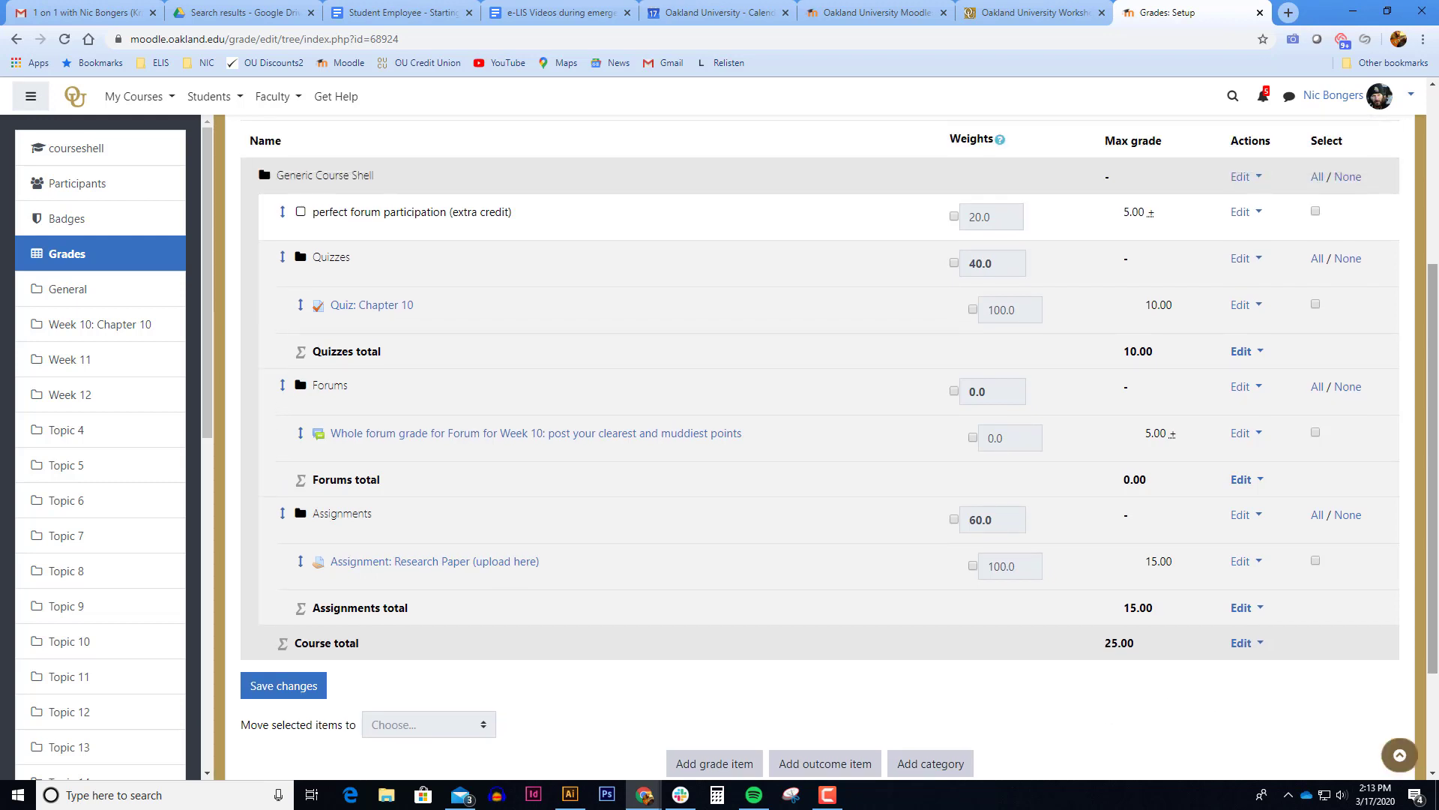